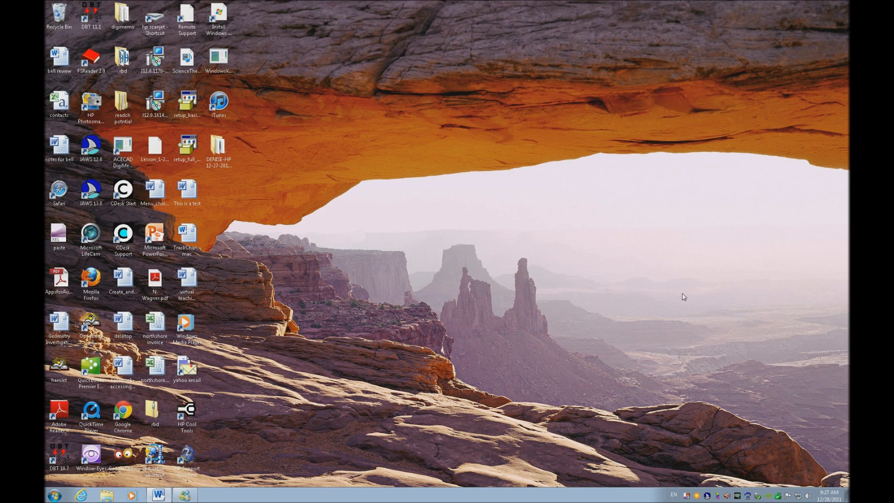
Open the JAWS Voice Adjustment dialog through Options > Voices in the Insert+J menu
key(Insert+j)
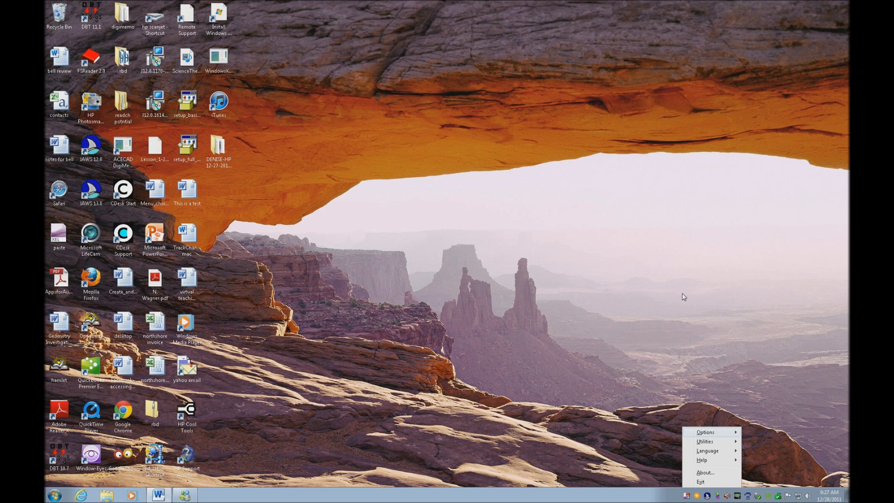
key(Right)
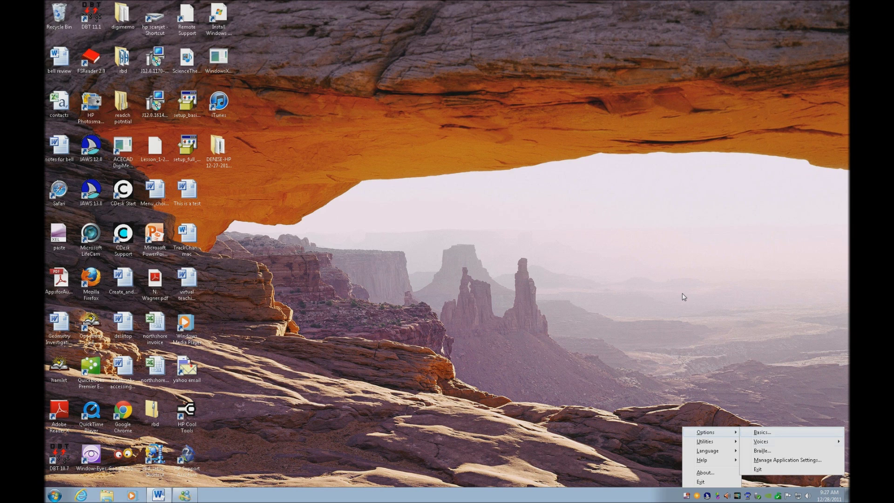
key(Down)
key(Right)
key(Return)
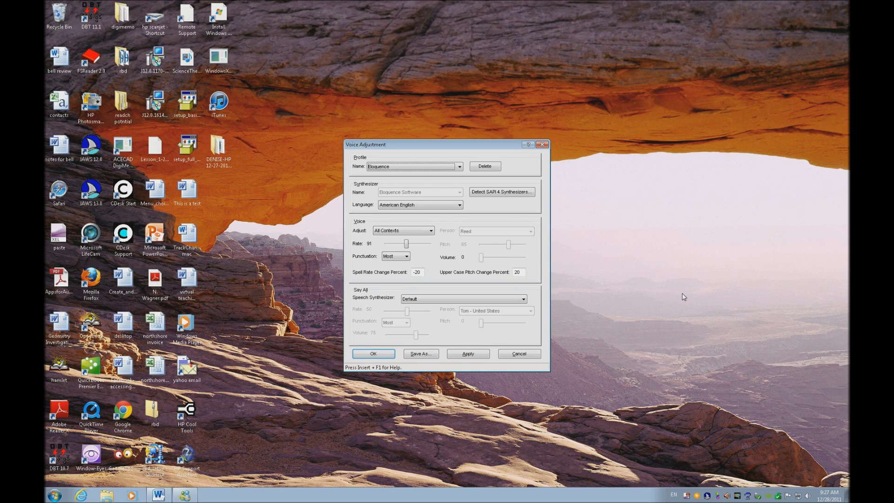
Lower the JAWS speech rate from 91 to 77 and start saving the voice profile
key(Tab)
key(Tab)
key(Tab)
key(Tab)
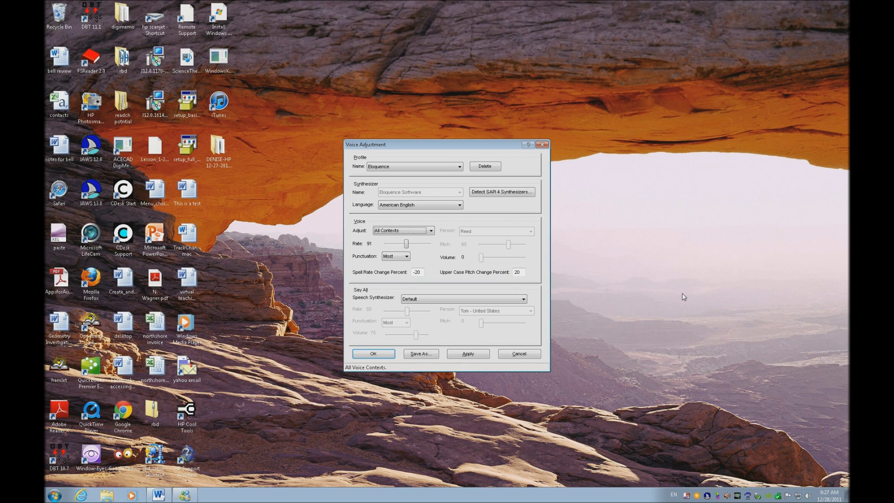
key(Tab)
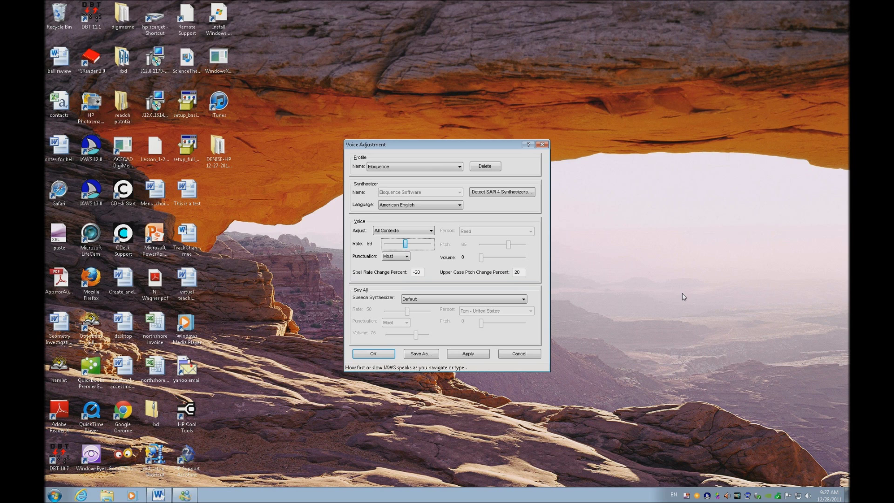
key(Left)
key(Page_Down)
key(alt+s)
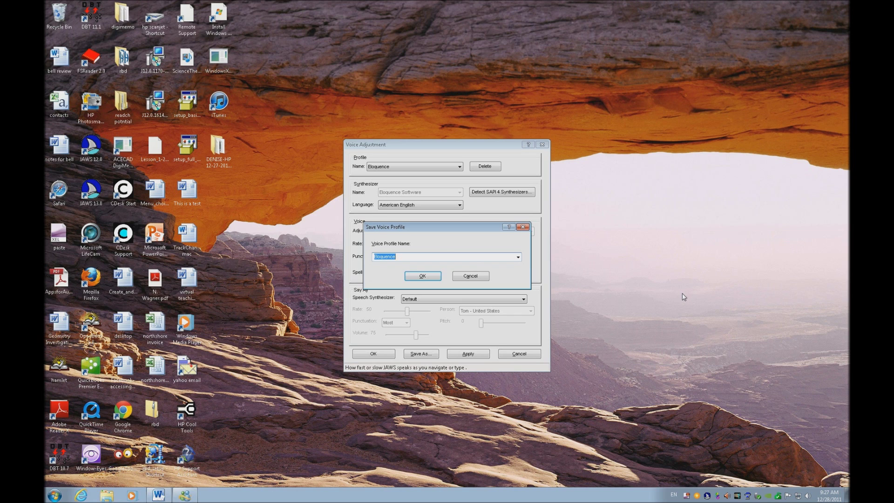
Save over the Eloquence profile, confirm the replace and default prompts, and close voice settings
key(Return)
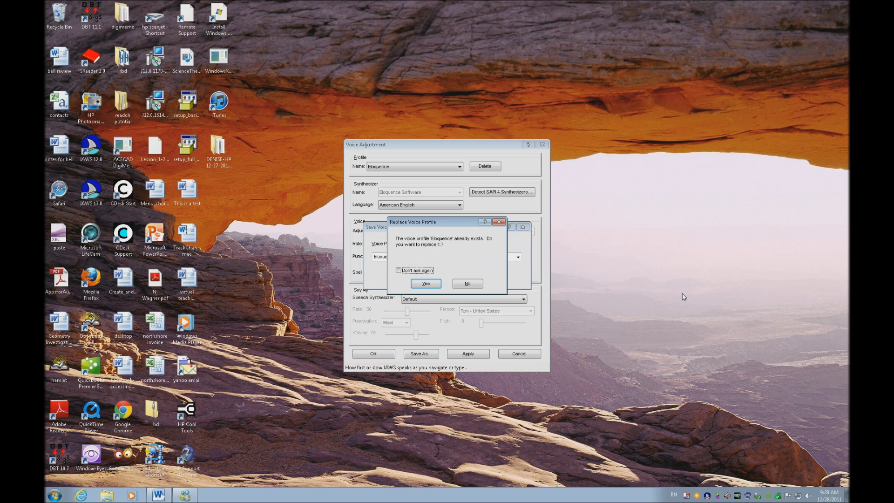
key(Tab)
key(Return)
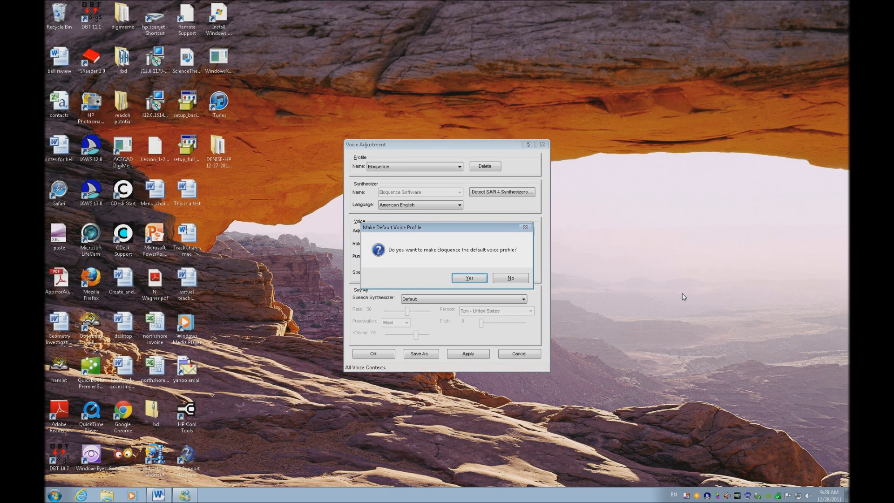
key(Return)
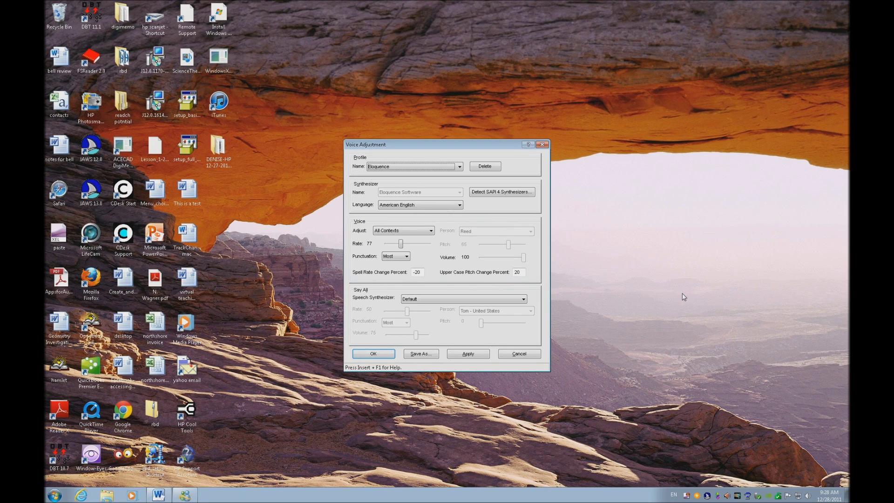
key(Return)
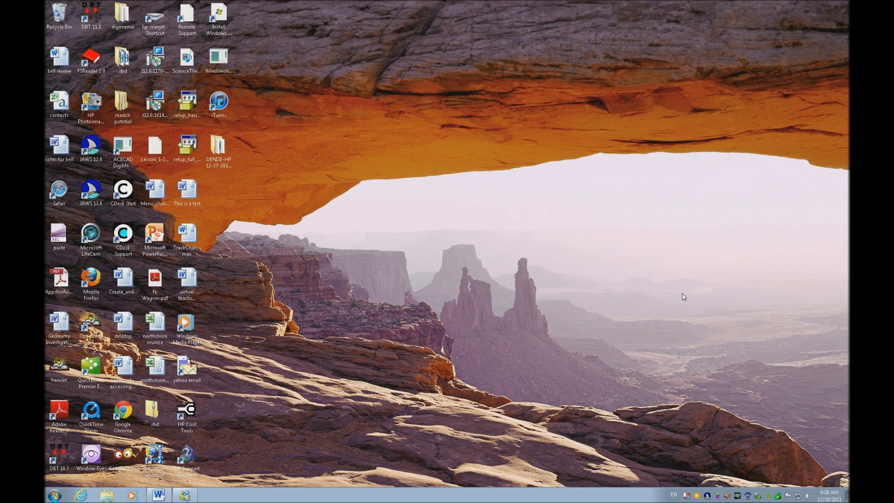
key(super)
Search 'powerp' in the Start menu and launch Microsoft PowerPoint 2010
text(powerp)
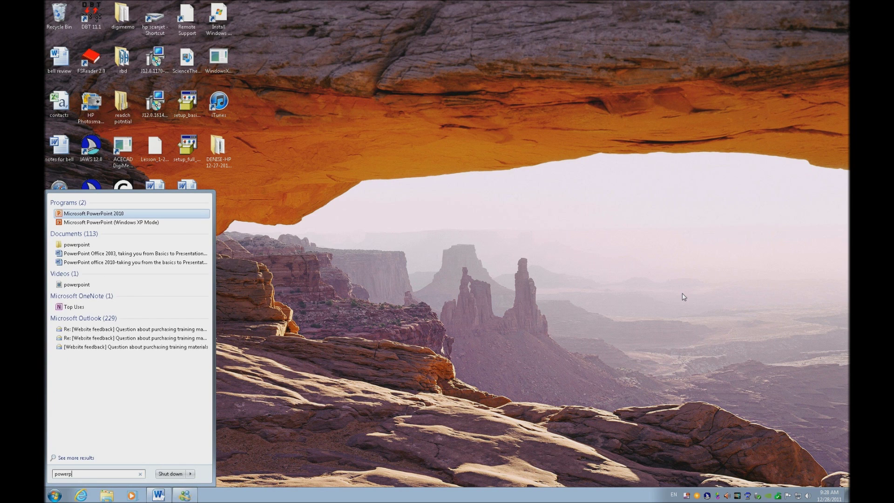
key(Return)
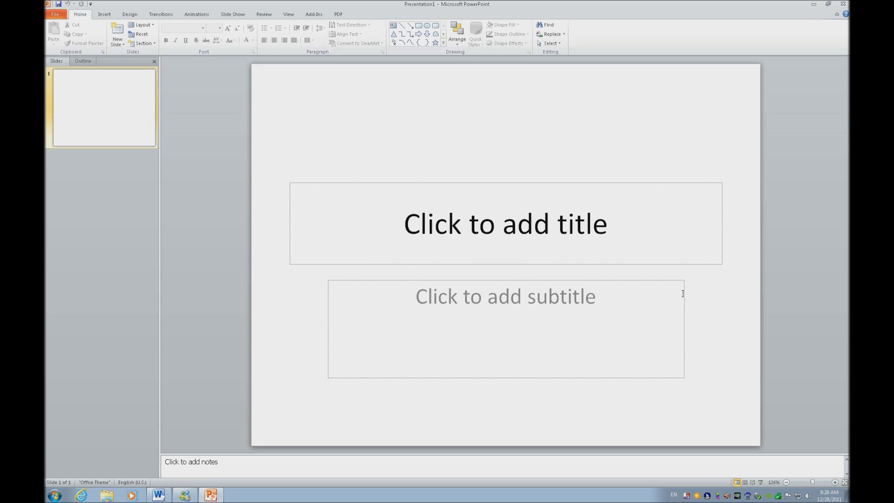
Preview several built-in themes from the Design gallery, then apply the purple Opulent theme
key(alt+g)
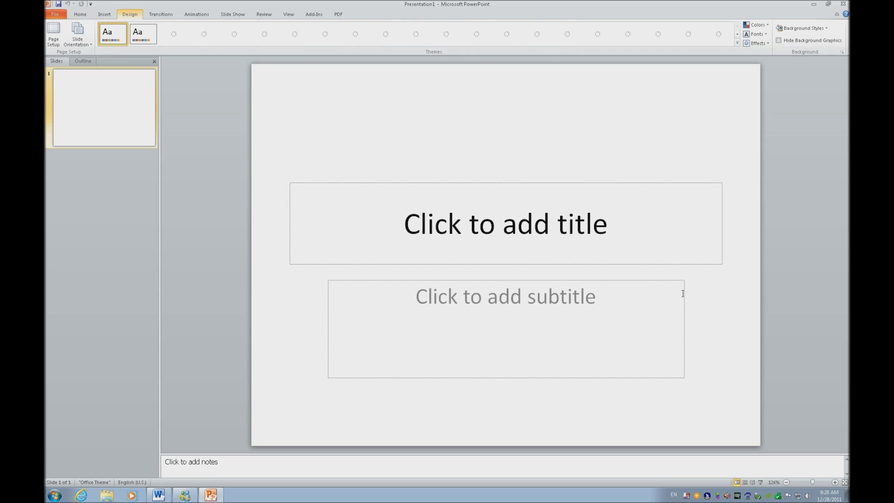
key(t)
key(h)
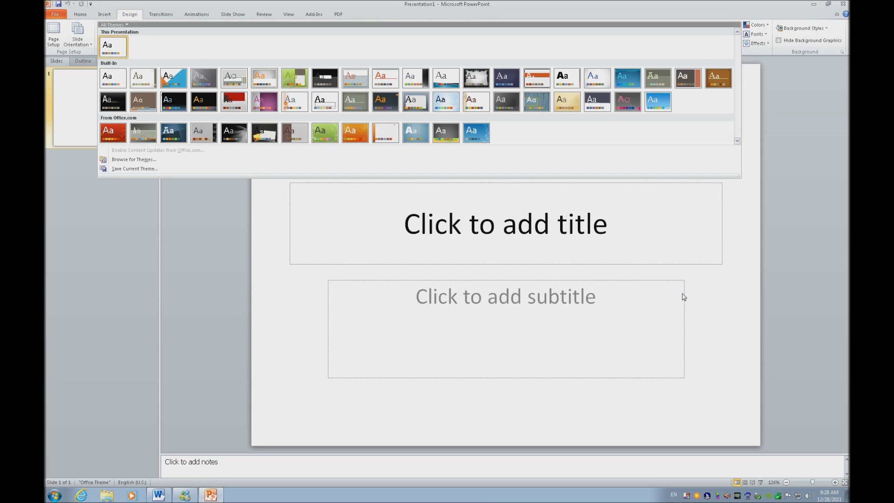
key(Down)
key(Down)
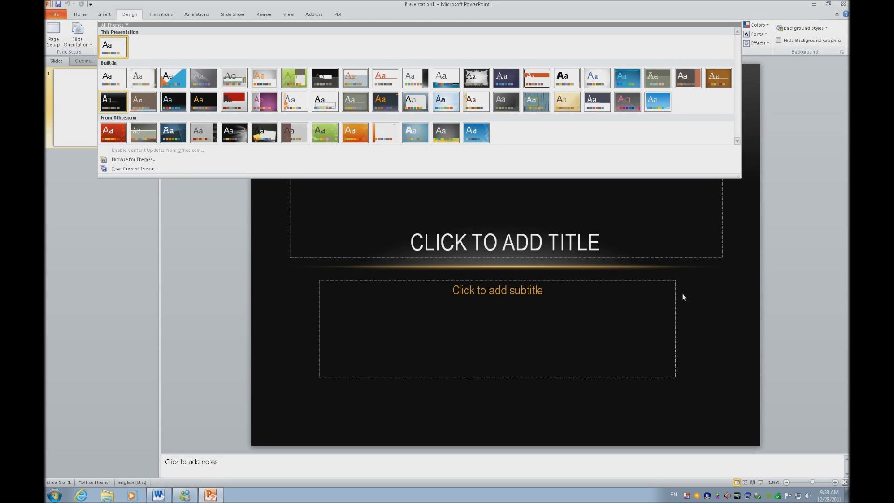
key(Down)
key(Right)
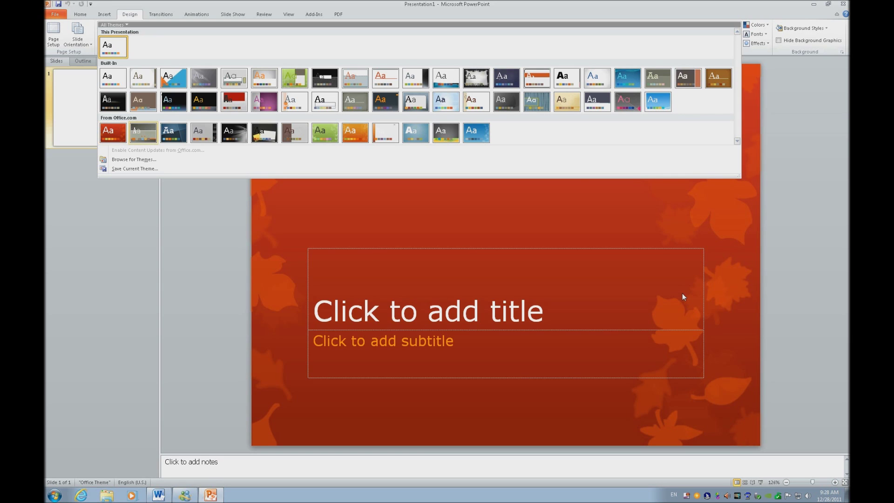
key(Right)
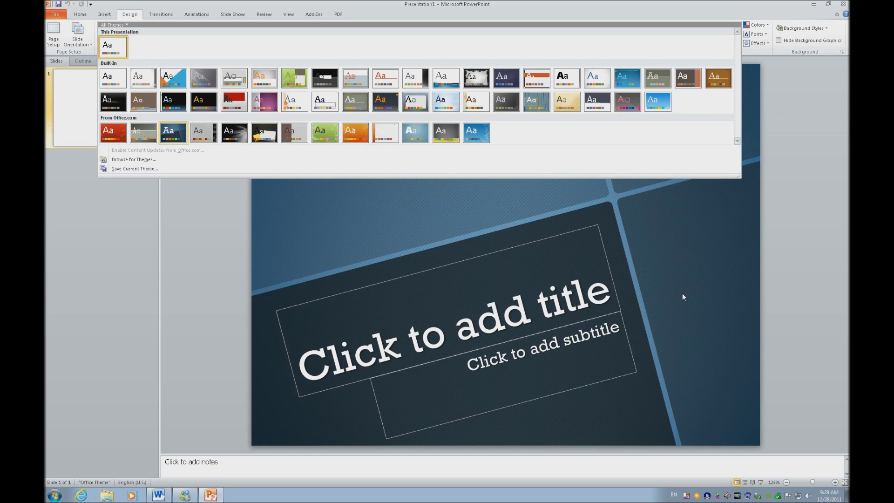
key(Right)
key(Right)
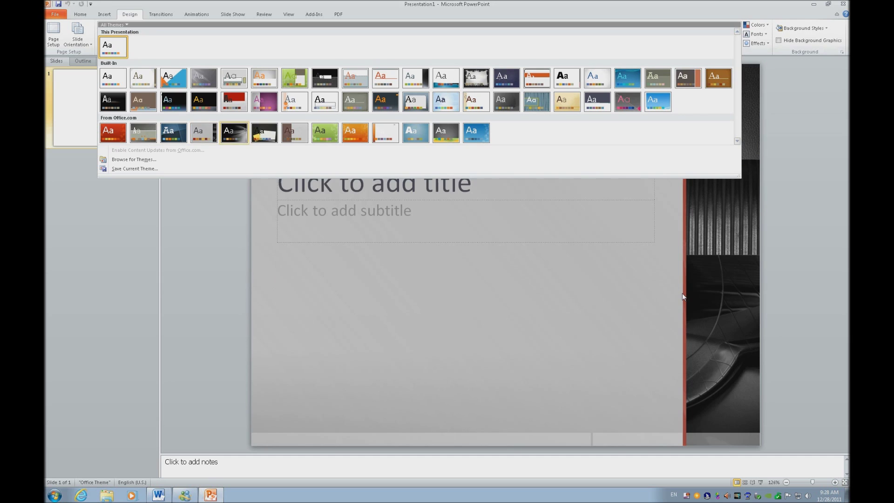
key(Right)
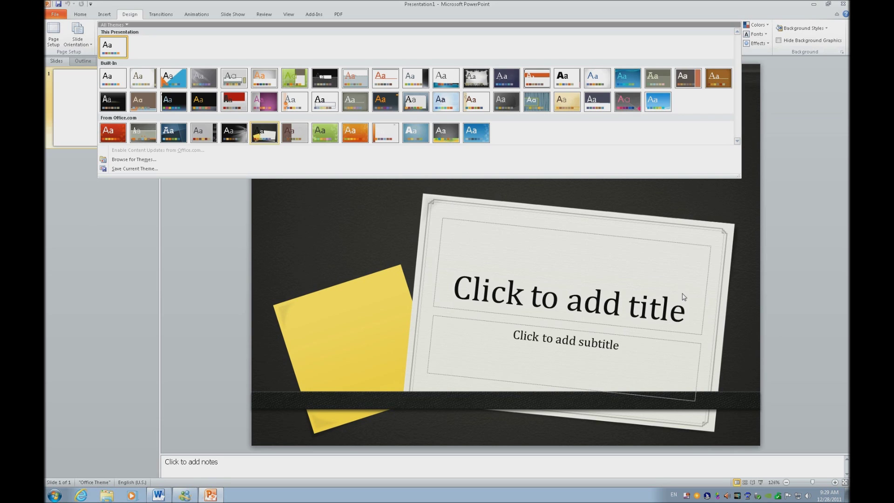
key(Up)
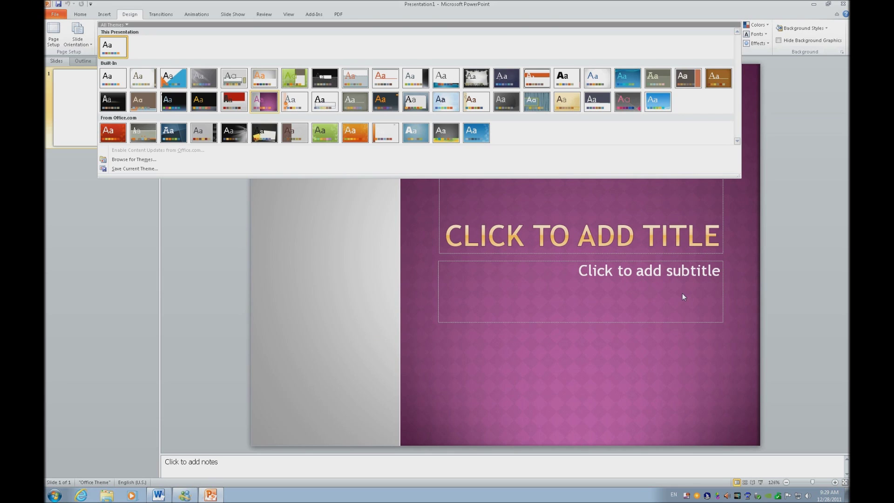
key(Return)
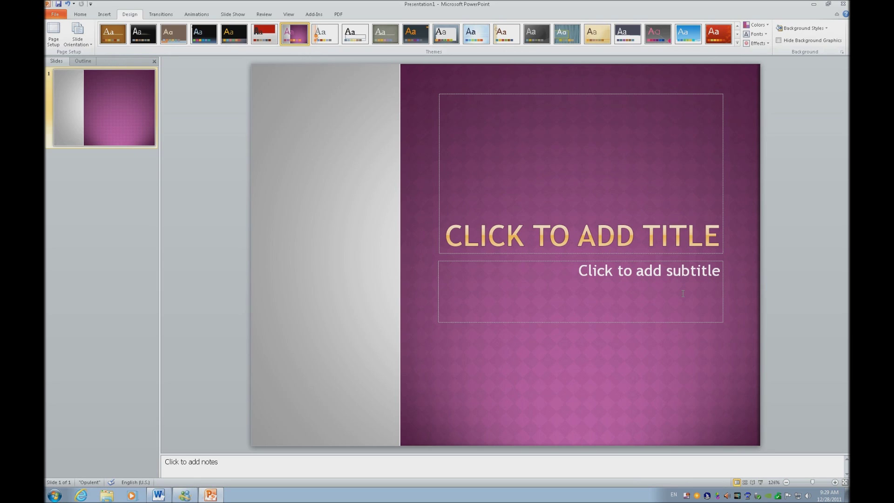
Enter the title 'MY PRESENTATION', remove its trailing space and center it
key(Tab)
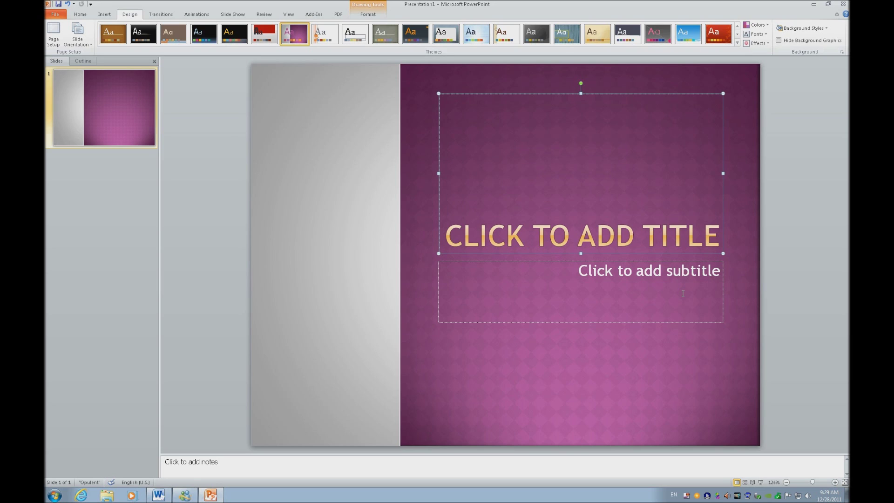
text(MY PRES)
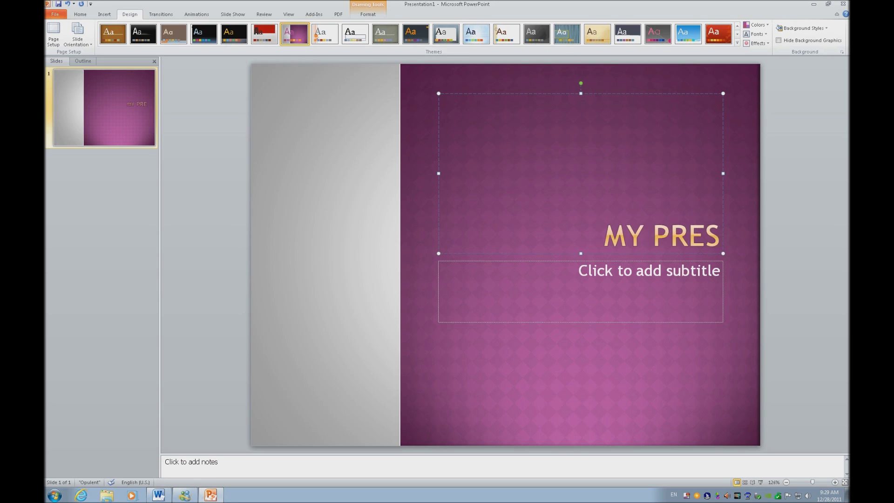
text(ENTA)
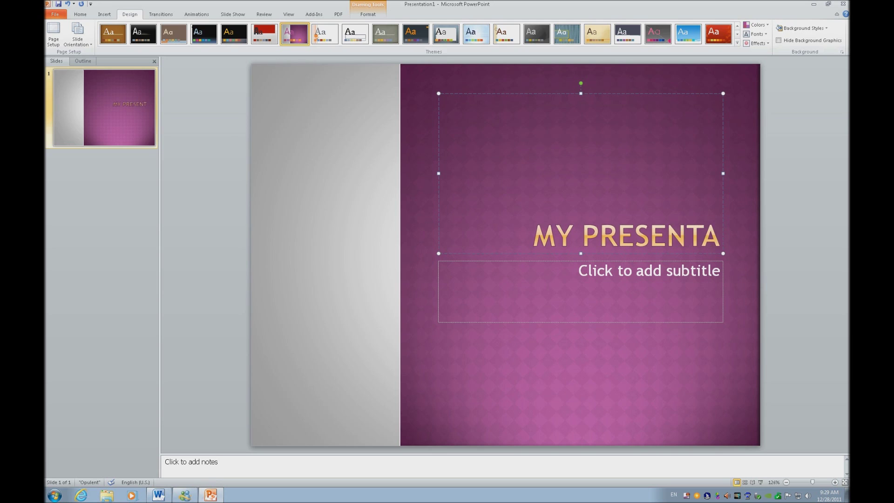
text(TION)
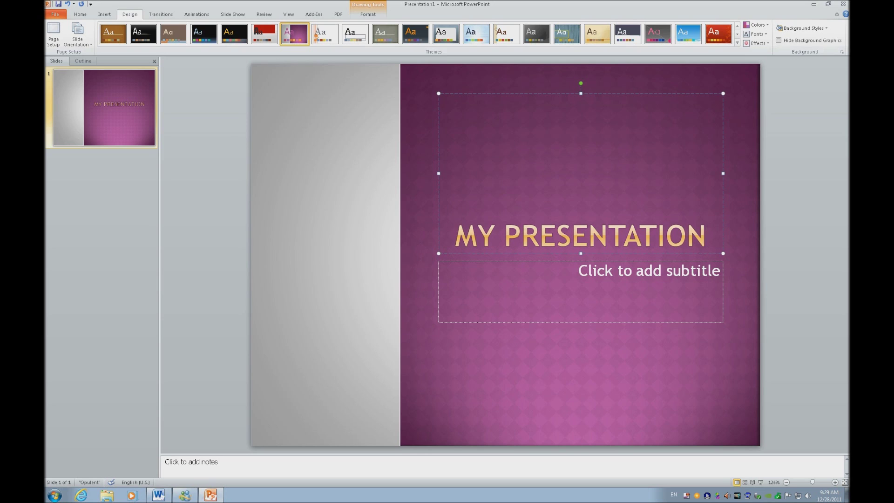
key(BackSpace)
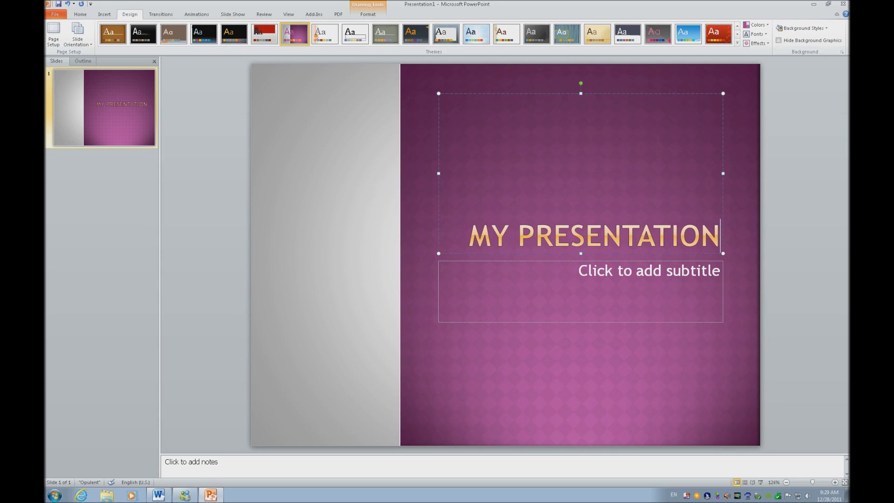
key(ctrl+l)
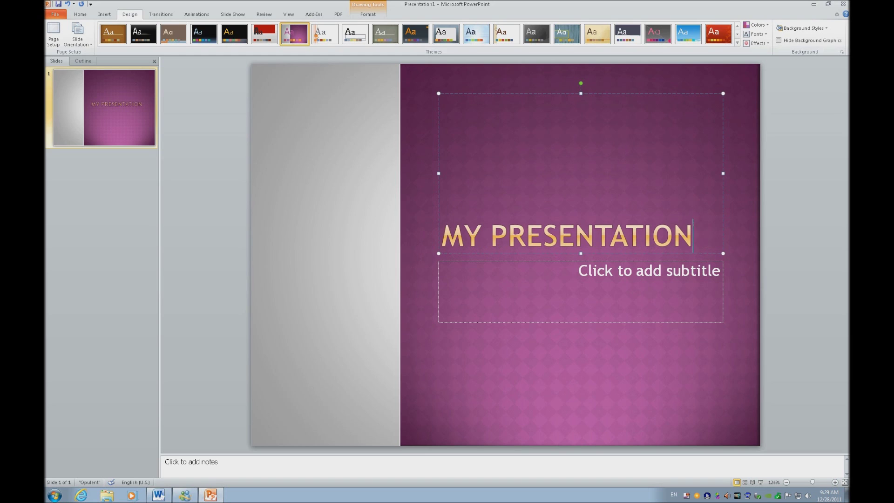
key(ctrl+e)
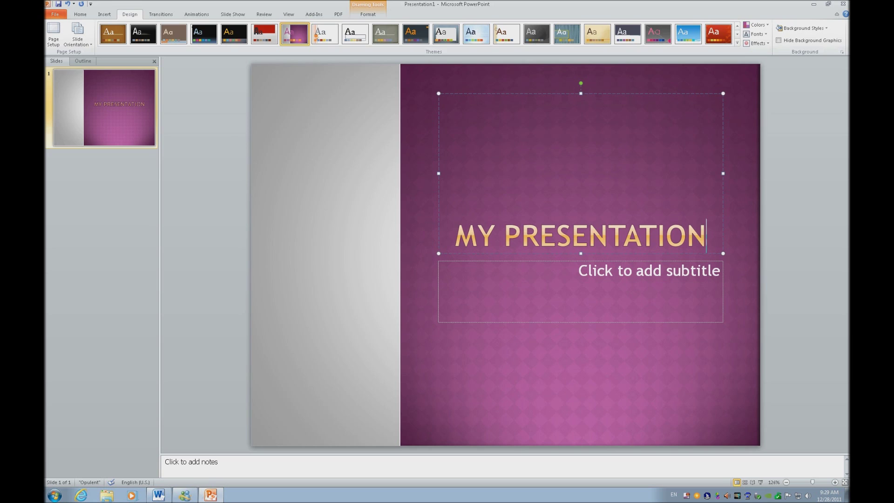
key(ctrl+a)
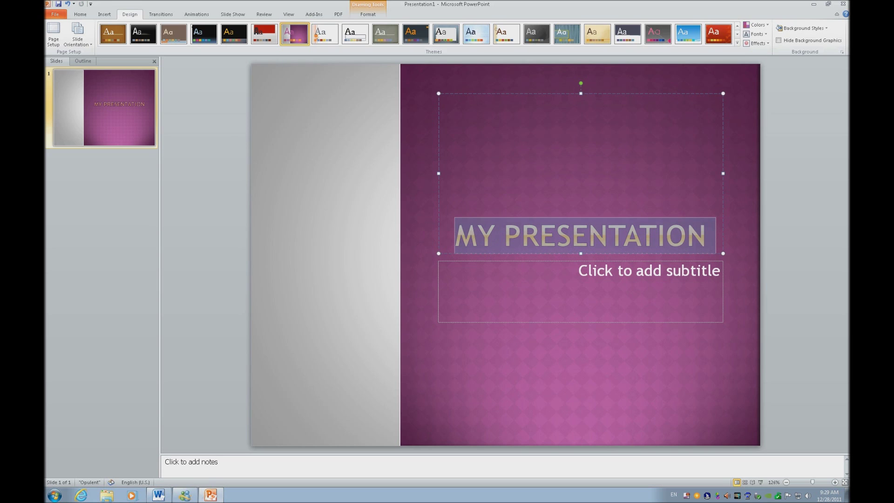
Give the title black font colour and a Double line underline in the Font dialog
key(shift+F10)
key(Down)
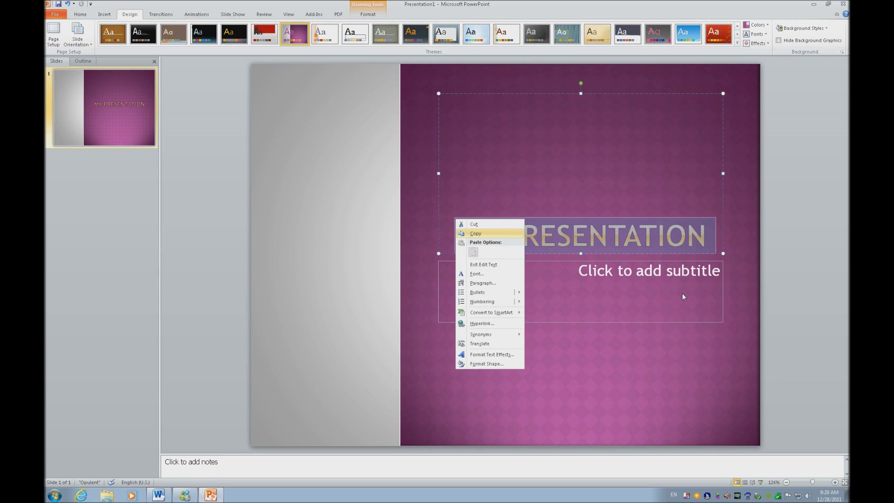
key(f)
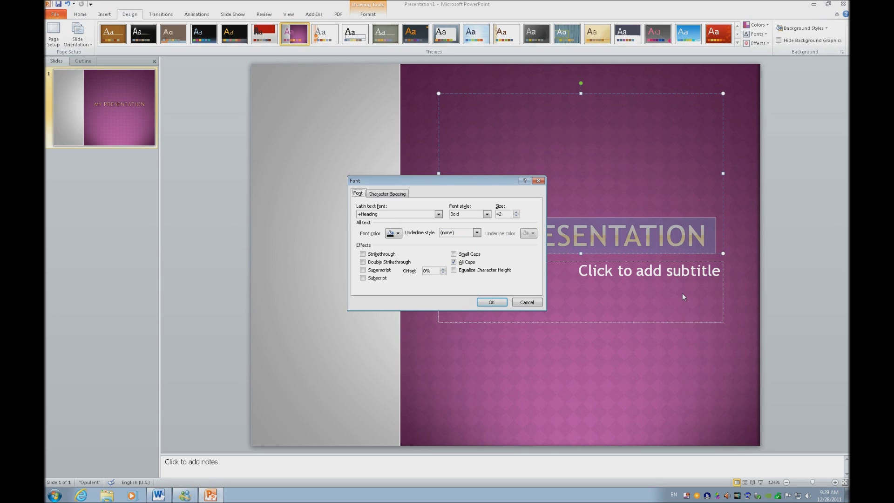
key(alt+c)
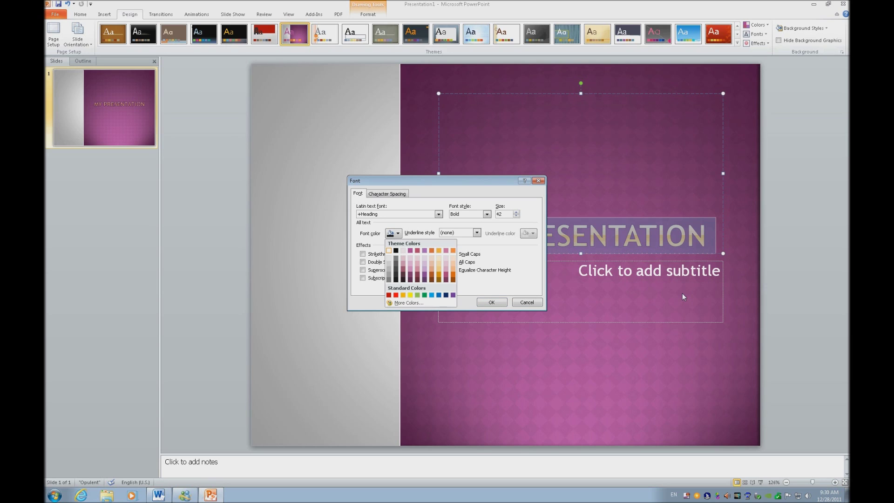
key(Right)
key(Return)
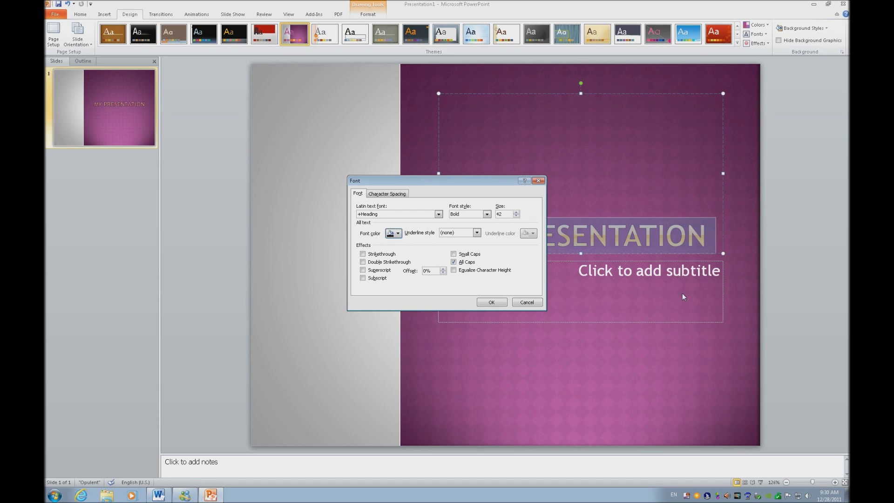
key(Tab)
key(alt+Down)
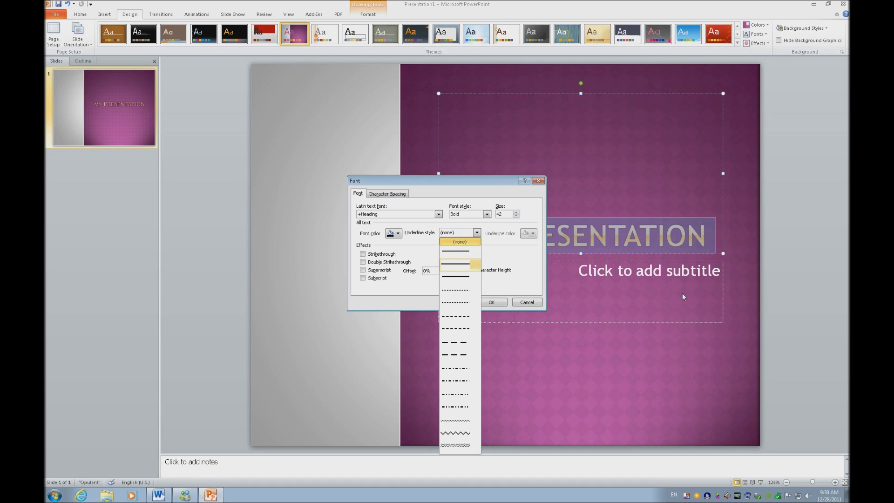
key(Return)
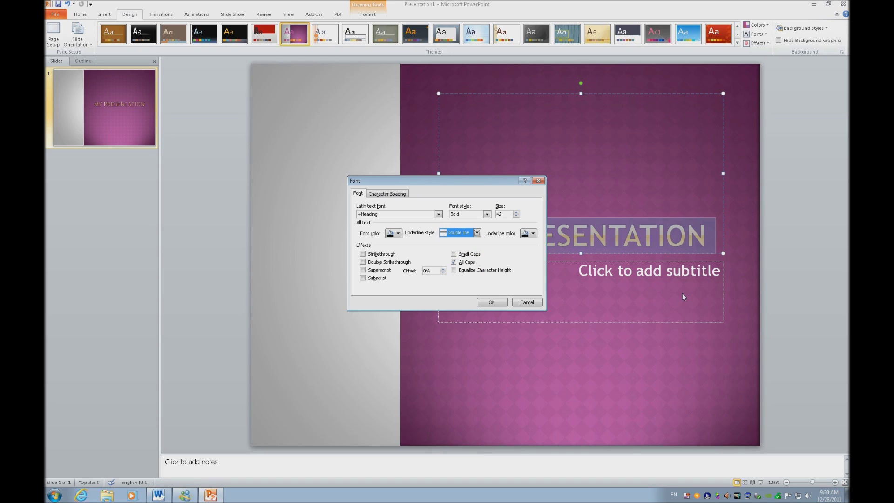
key(Tab)
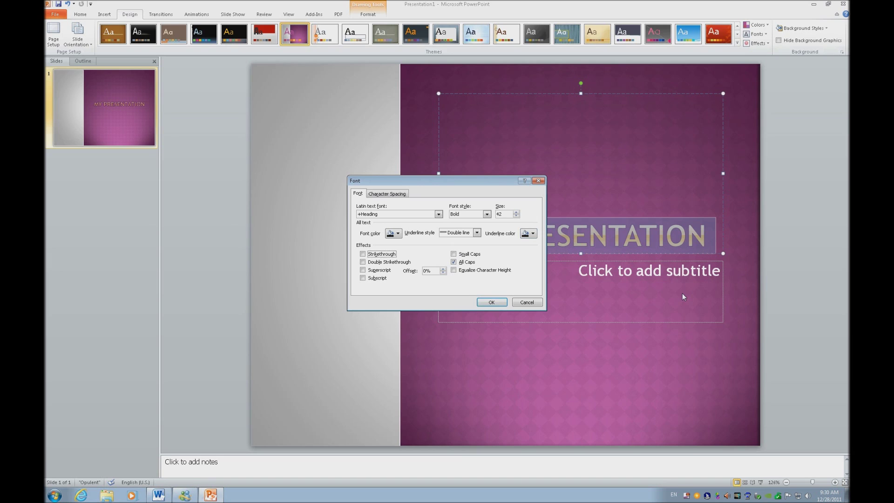
key(Return)
Type 'By' and 'My Name' on two lines in the subtitle and center them
key(Left)
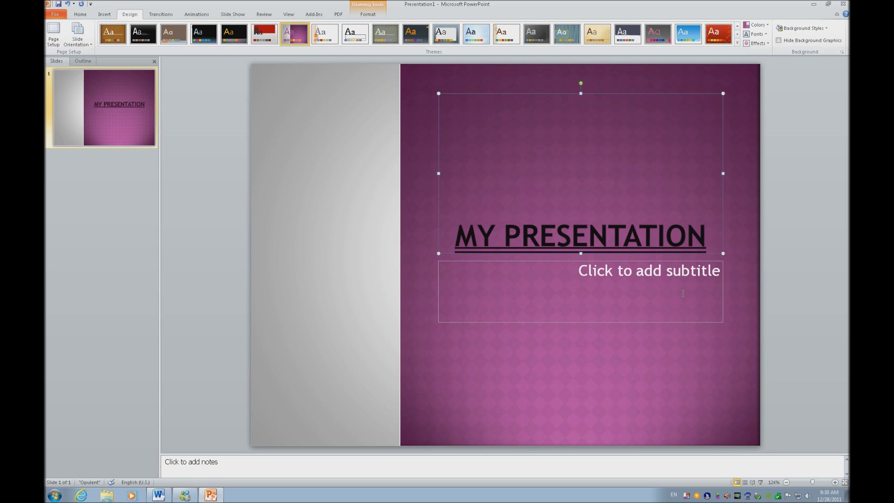
key(Escape)
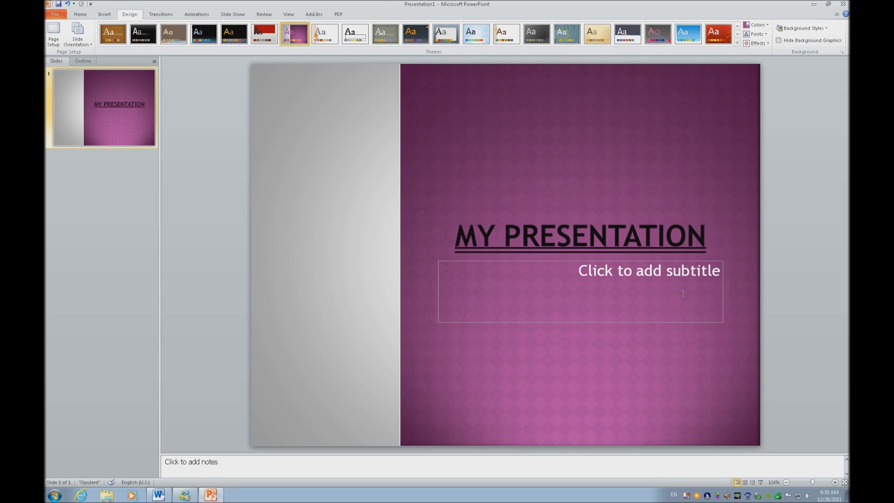
key(Tab)
key(Tab)
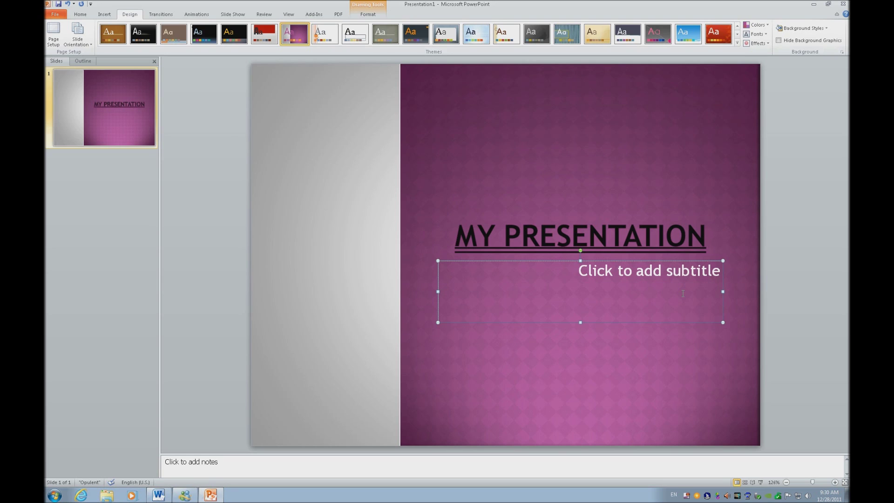
text(By)
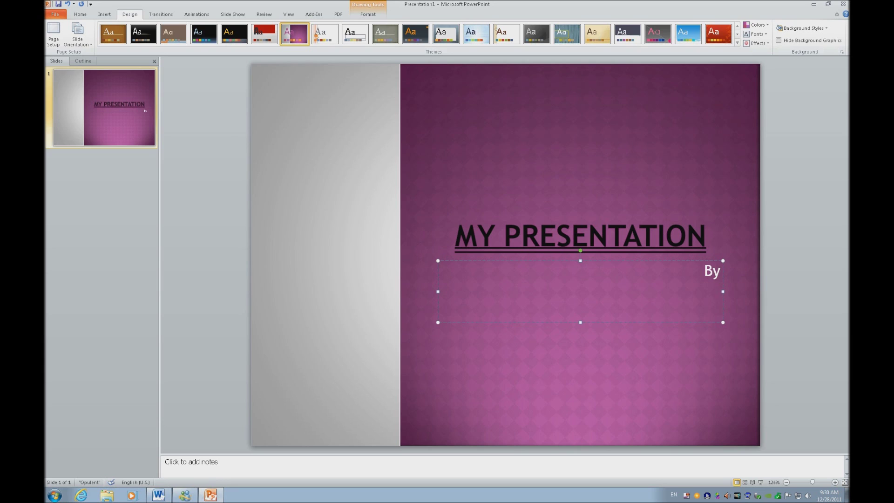
key(Return)
text(My Name)
key(ctrl+a)
key(ctrl+e)
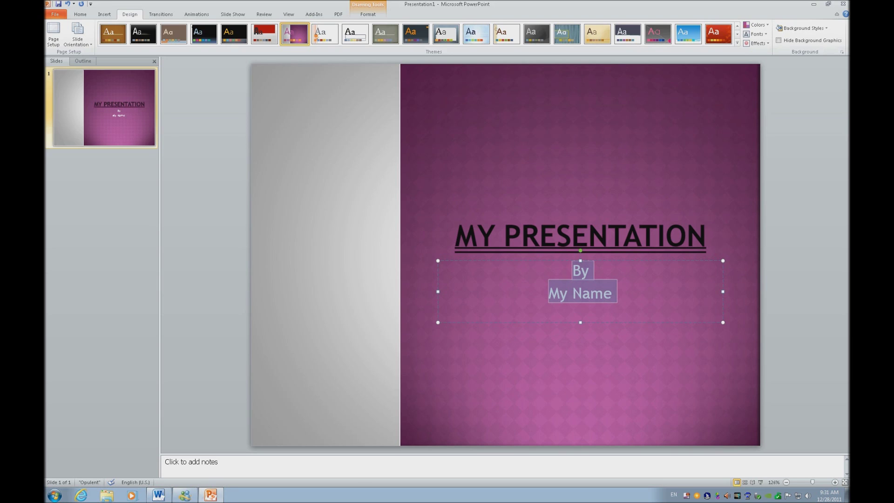
right_click(574, 262)
Set the subtitle's font to Script MT Bold in the Font dialog
key(f)
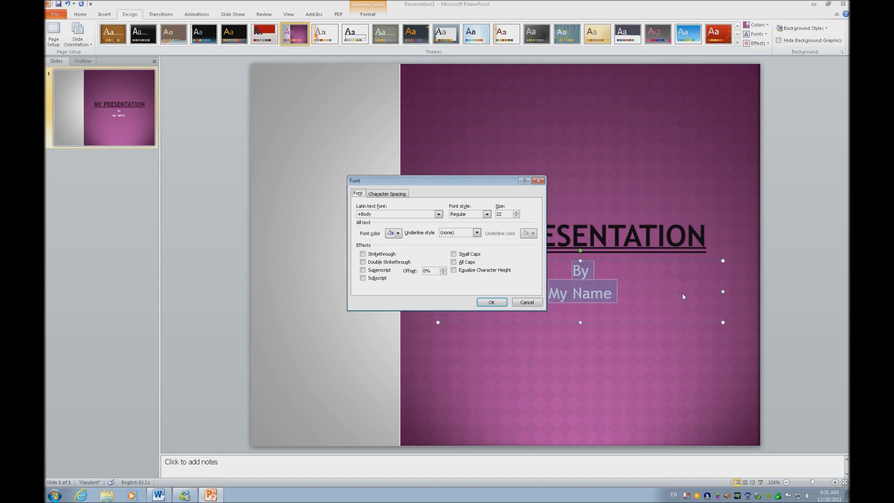
key(Tab)
text(Sc)
key(alt+Down)
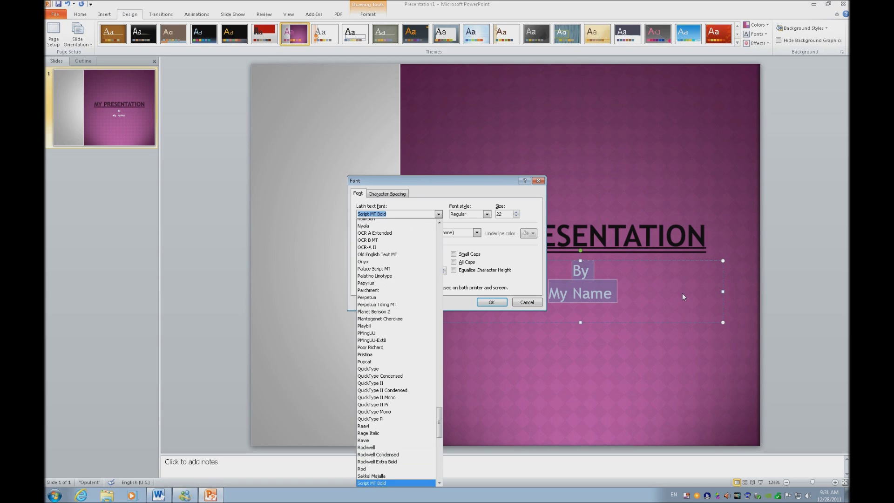
key(Down)
key(Up)
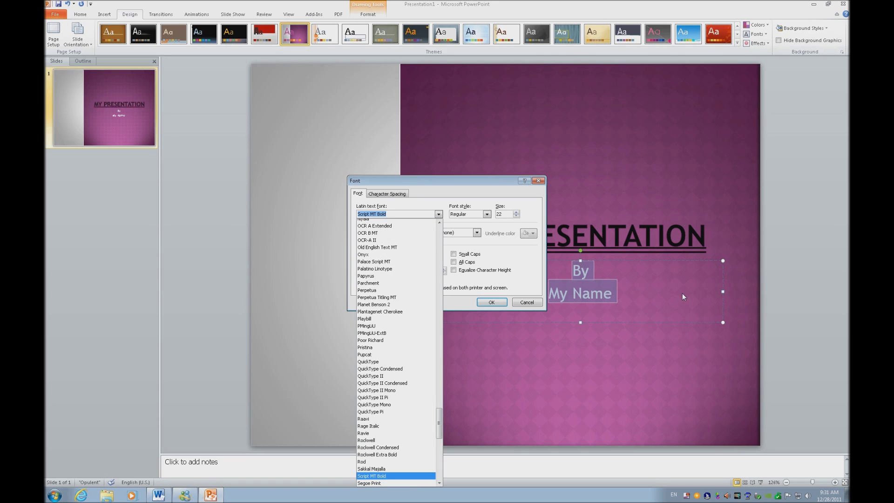
key(Return)
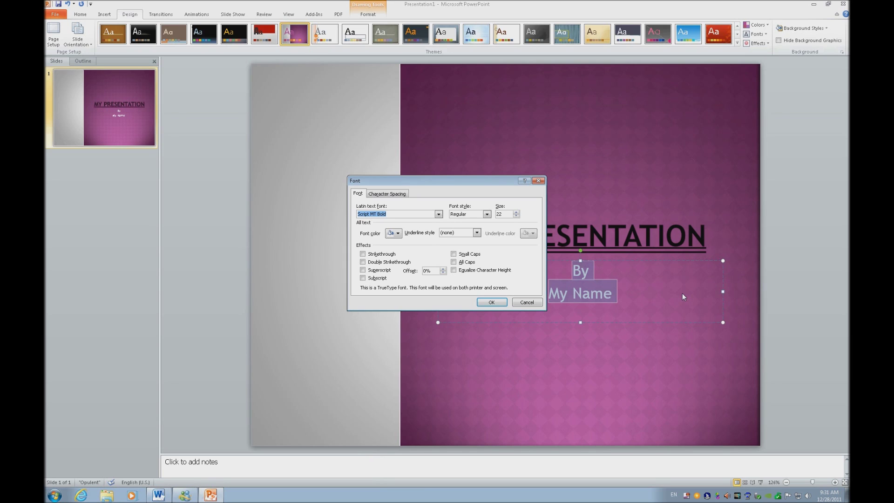
Choose a dark font colour swatch for the subtitle text
key(alt+c)
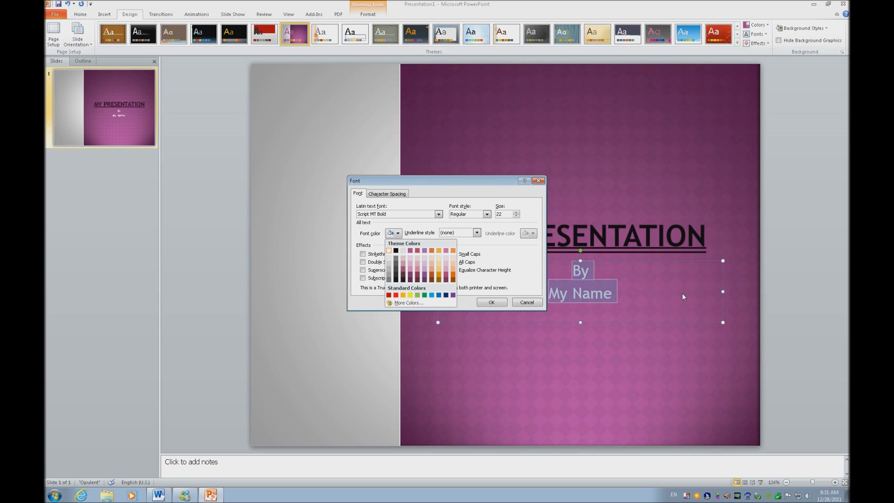
key(Down)
key(Down)
key(Down)
key(Right)
key(Right)
key(Return)
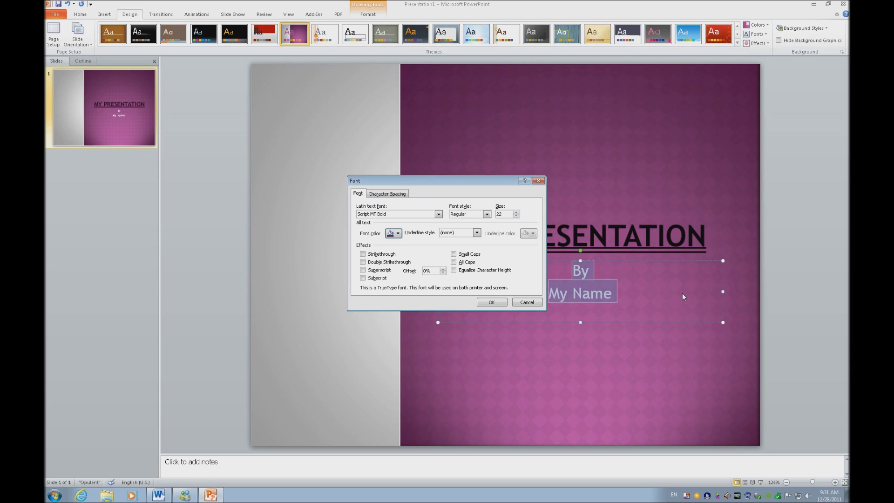
key(Tab)
key(Tab)
Apply the subtitle font changes, then expand the full Design theme gallery
key(Return)
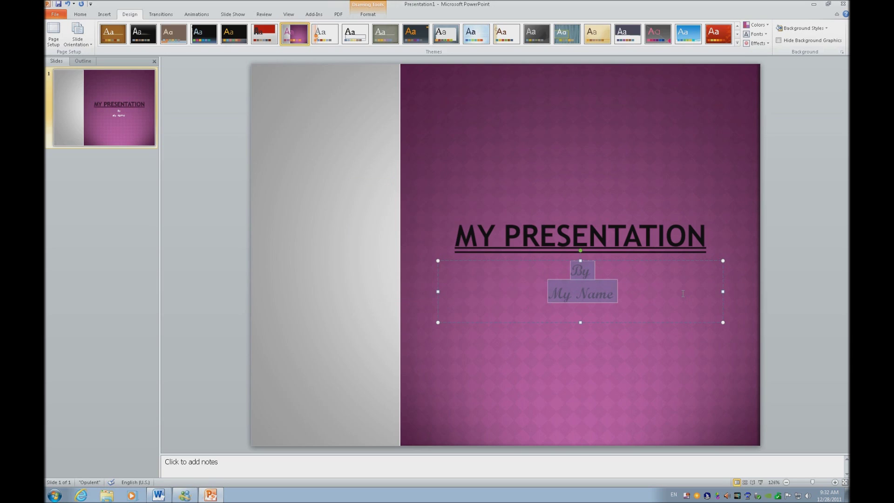
key(Left)
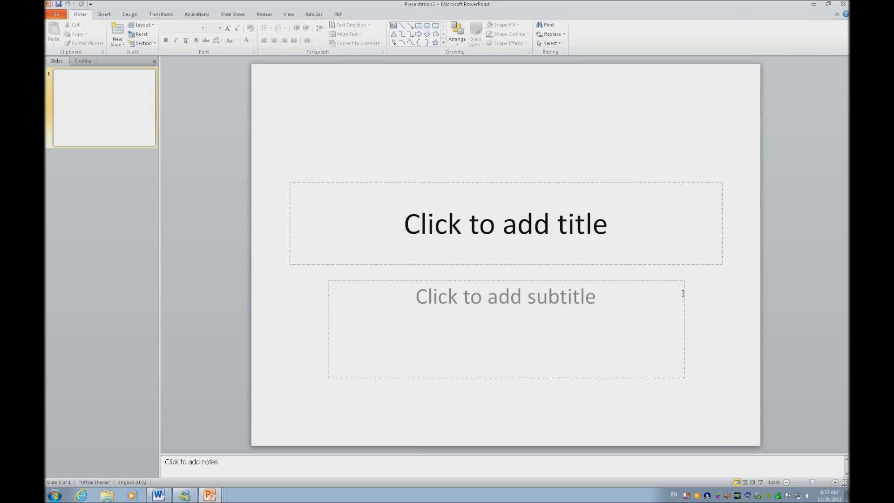
key(alt+g)
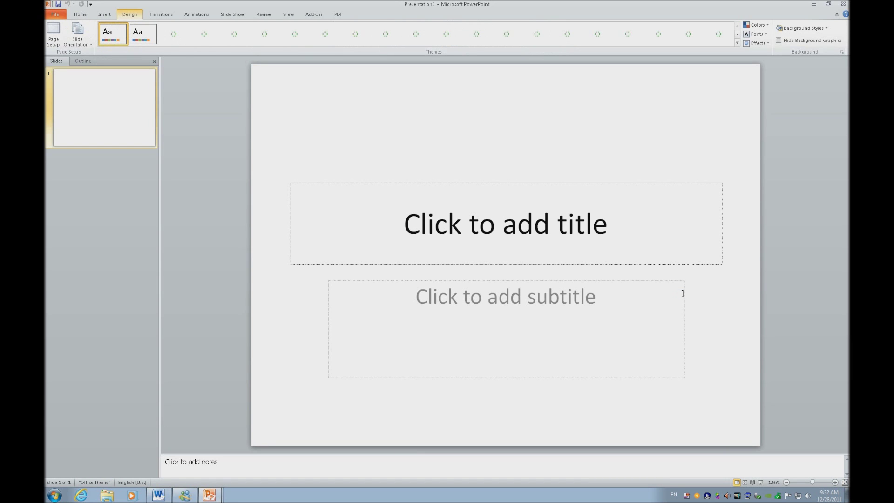
key(h)
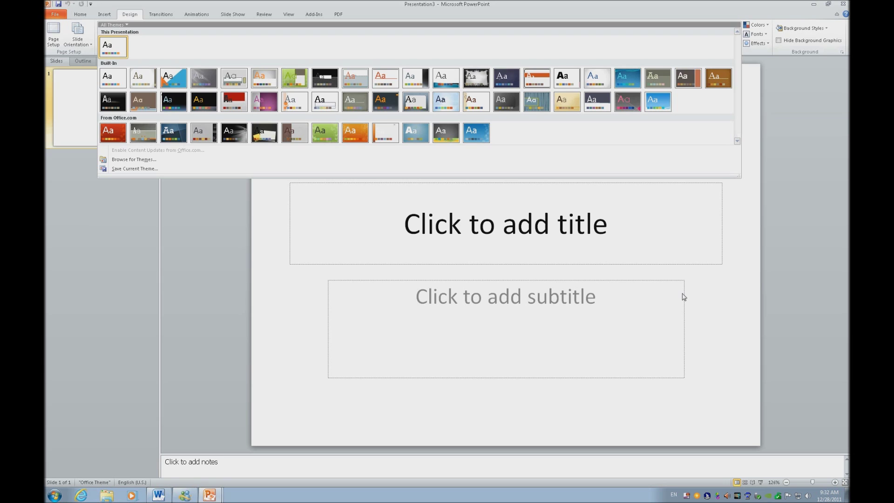
key(Down)
Preview the blue-orange, grey and other built-in themes, then apply the green Austin theme
key(Right)
key(Right)
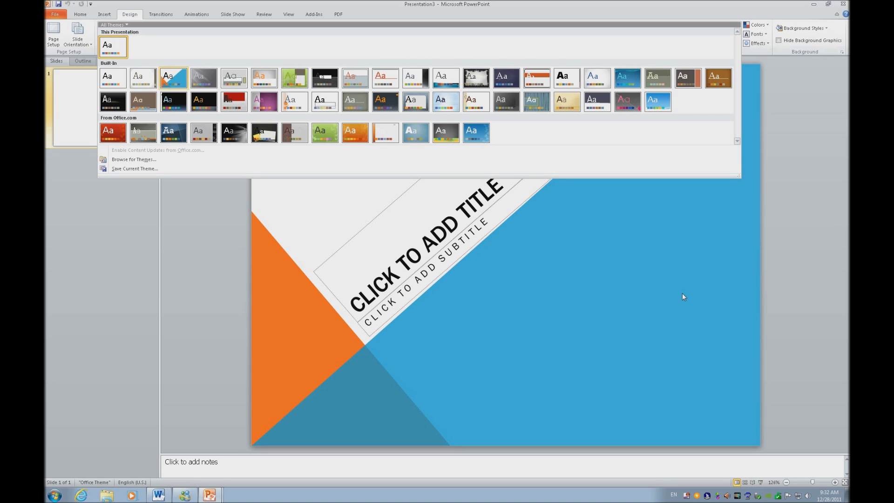
key(Right)
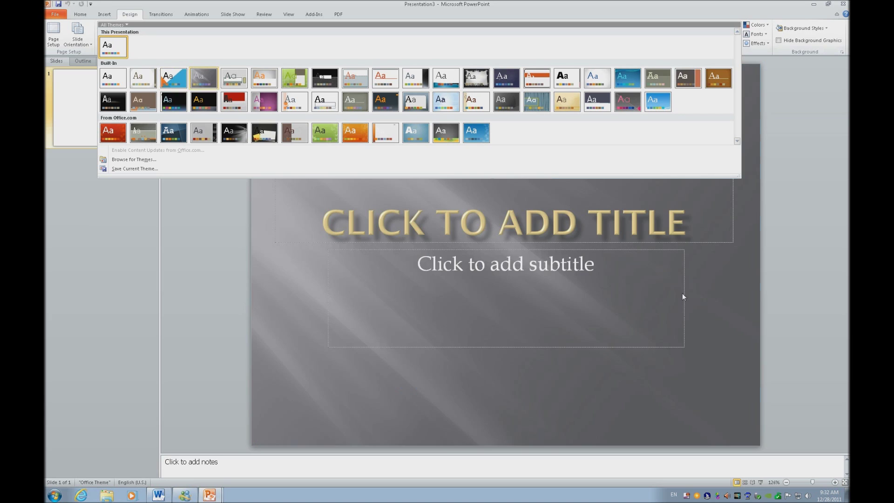
key(Right)
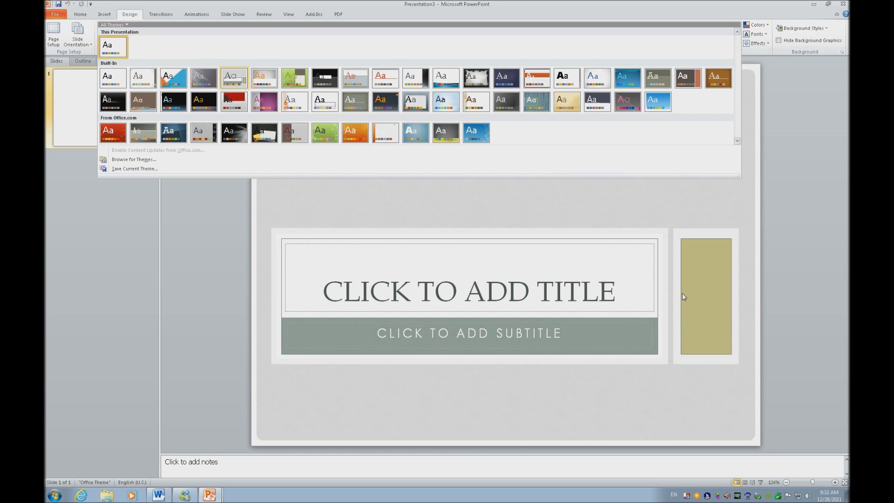
key(Right)
key(Right)
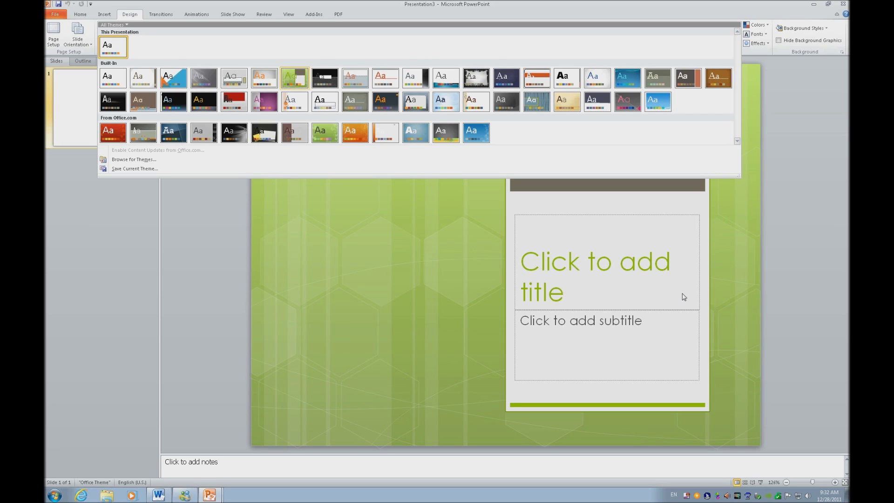
key(Return)
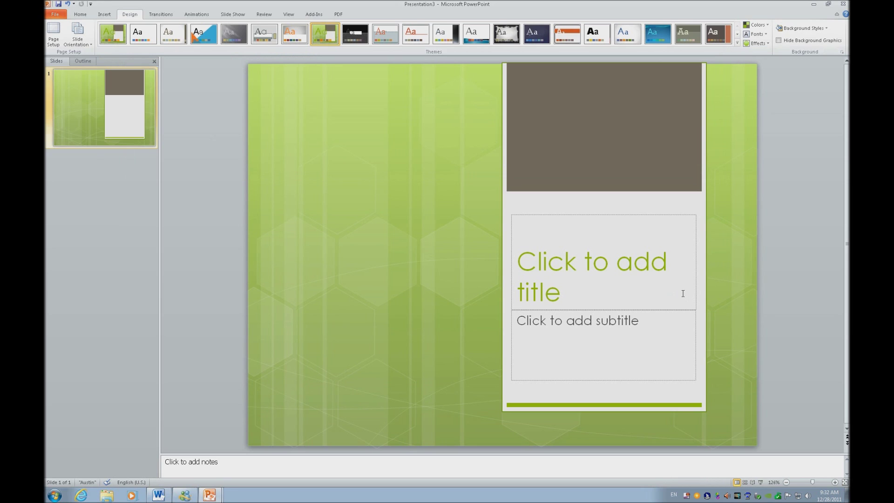
Enter 'Center Title' in the title placeholder and centre it
key(Tab)
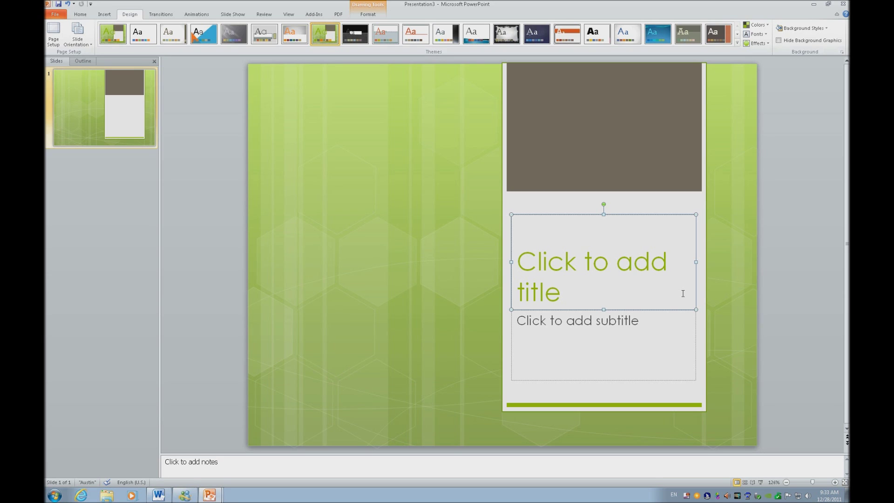
text(Center)
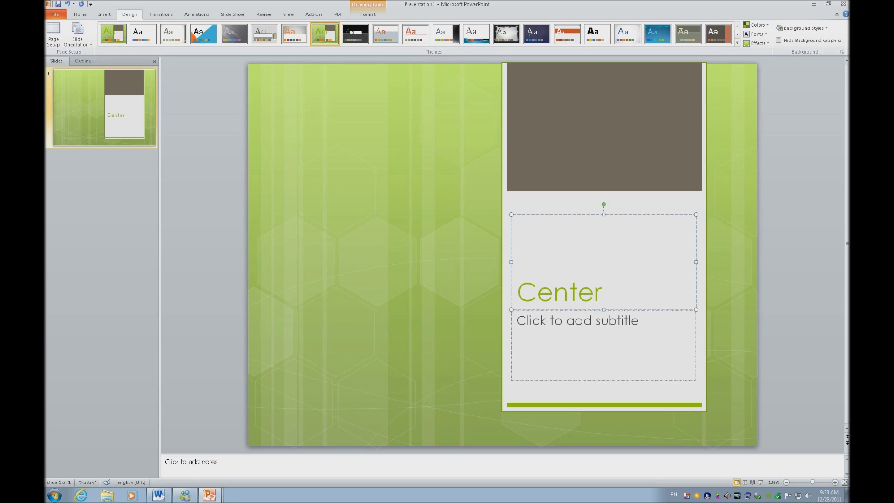
text( Title)
key(ctrl+e)
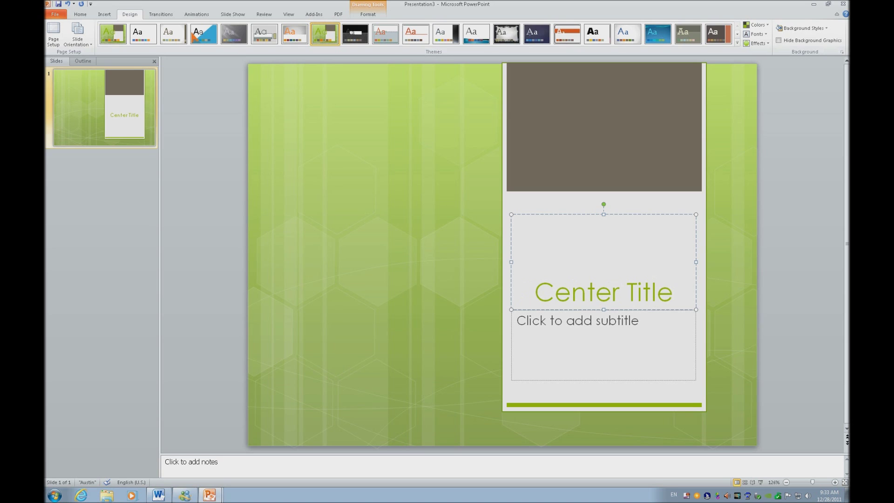
key(Escape)
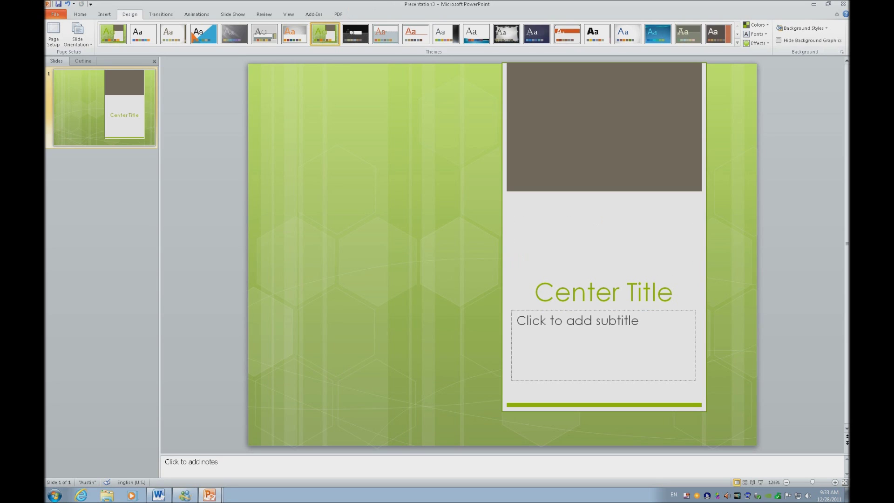
Type the byline 'By Myself' into the subtitle placeholder and select all of it
key(Tab)
key(Tab)
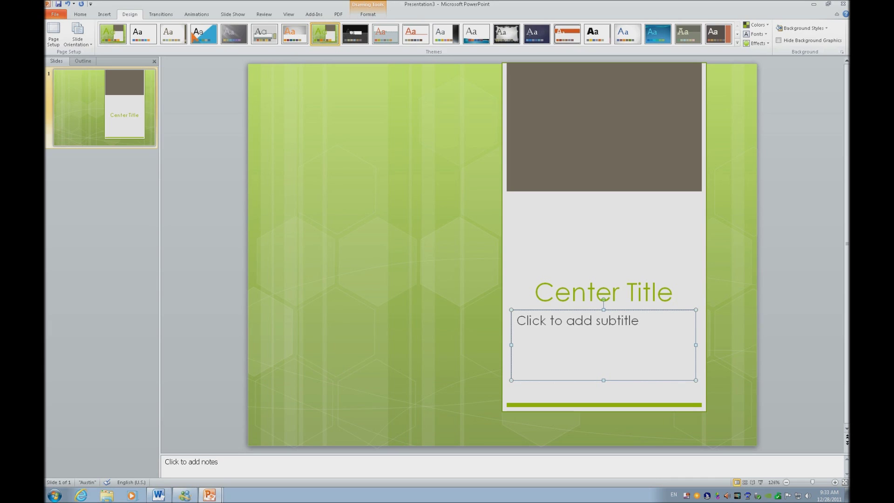
text(By )
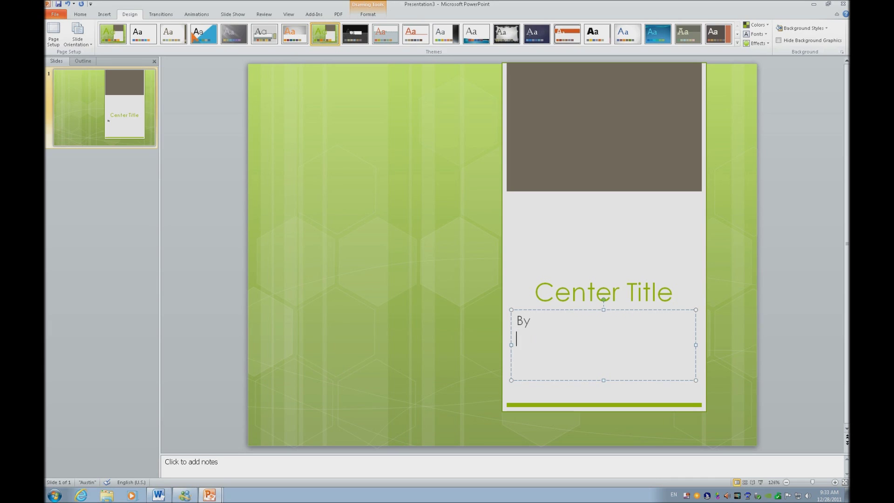
text(Myself)
key(ctrl+a)
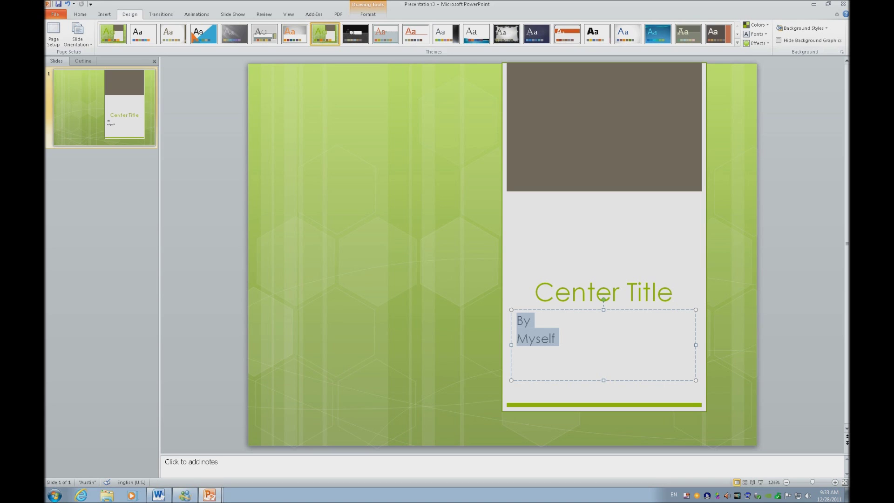
key(shift+F10)
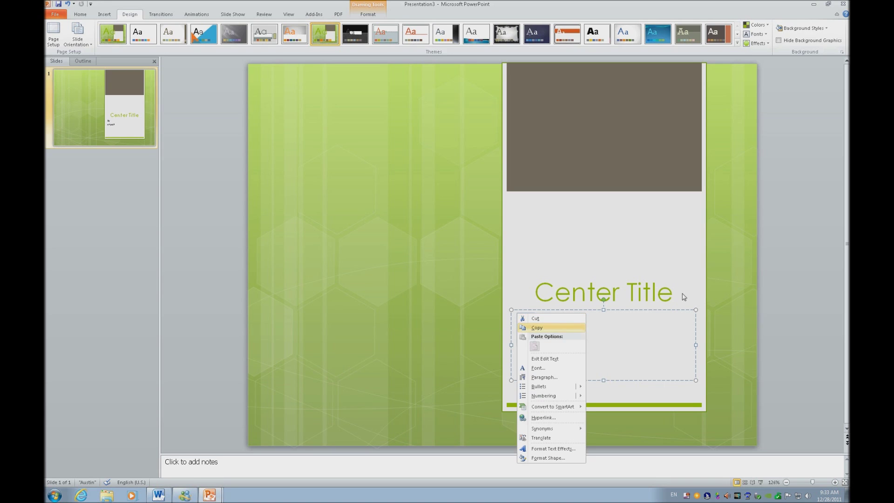
Set the byline's font to Arial with Bold style
key(f)
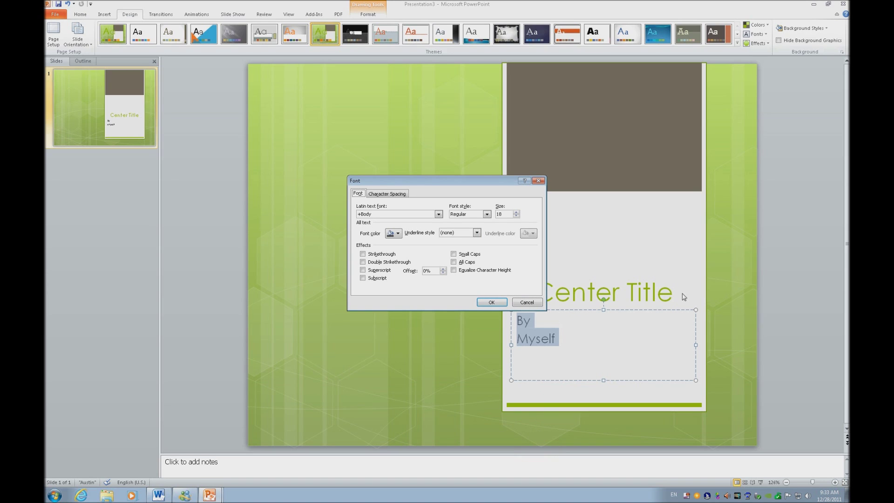
key(Tab)
key(alt+Down)
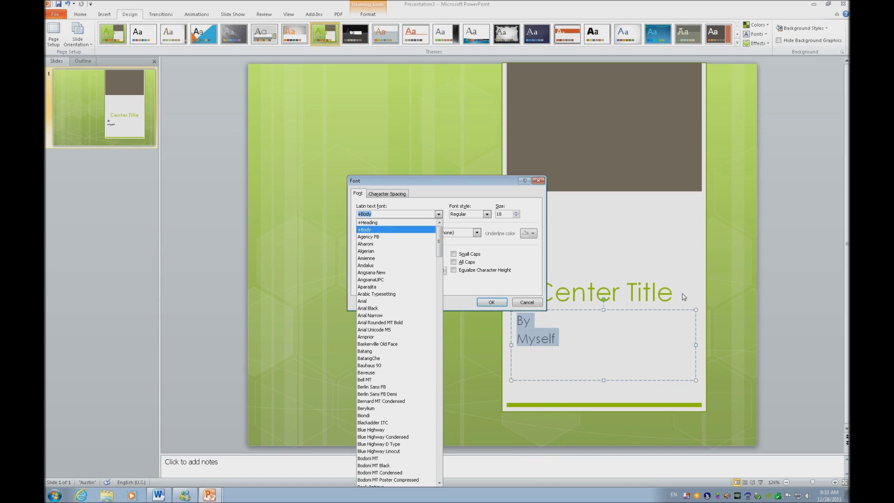
text(A)
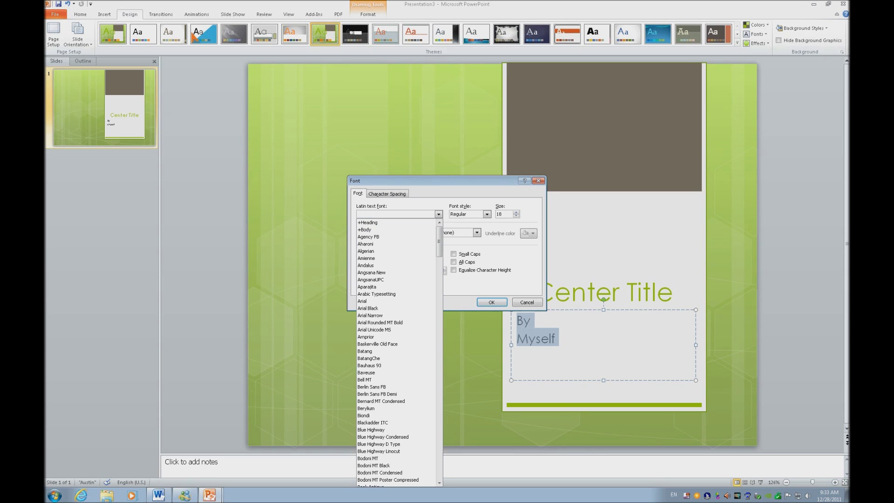
text(Arial)
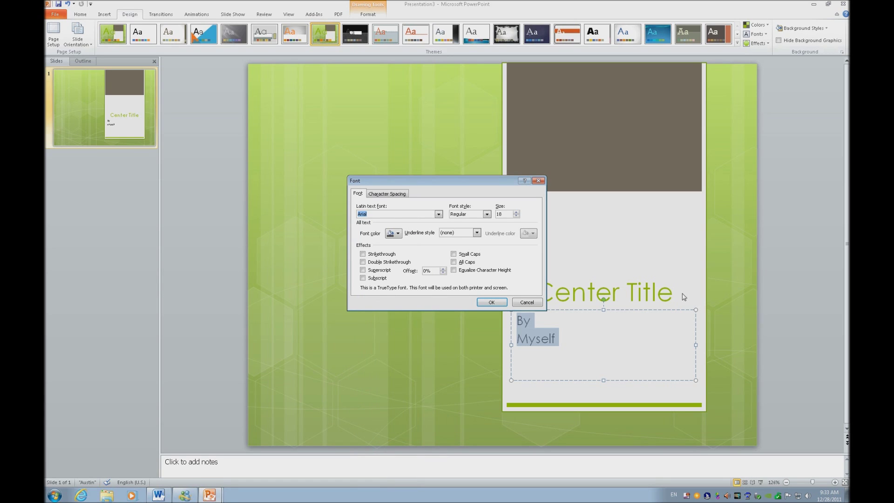
key(Tab)
key(alt+Down)
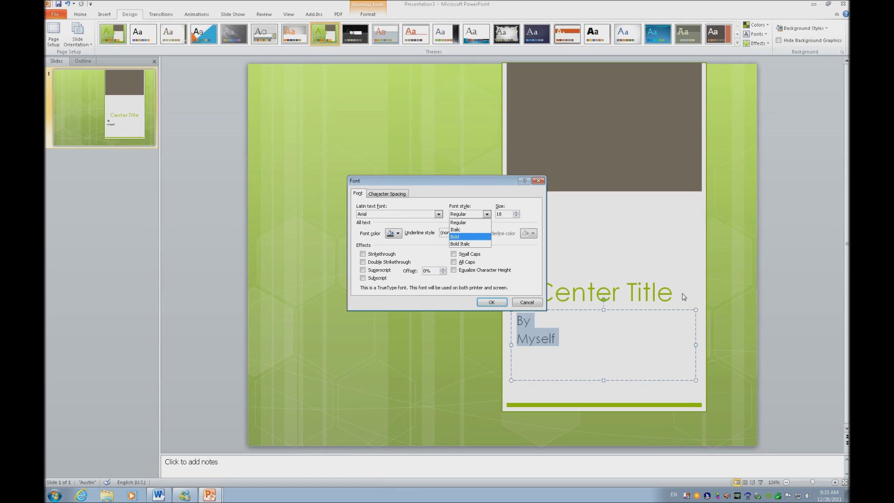
key(Return)
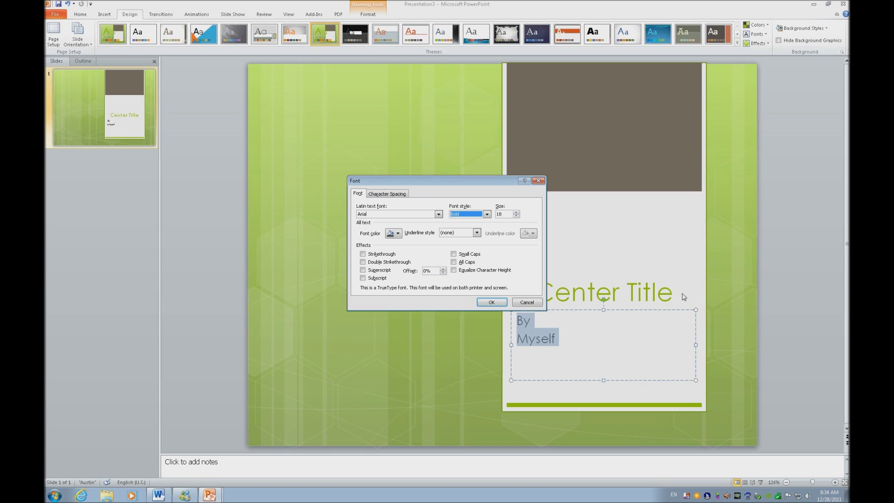
Give the byline size 24 and a black font colour, and apply
key(Tab)
text(24)
key(Tab)
key(space)
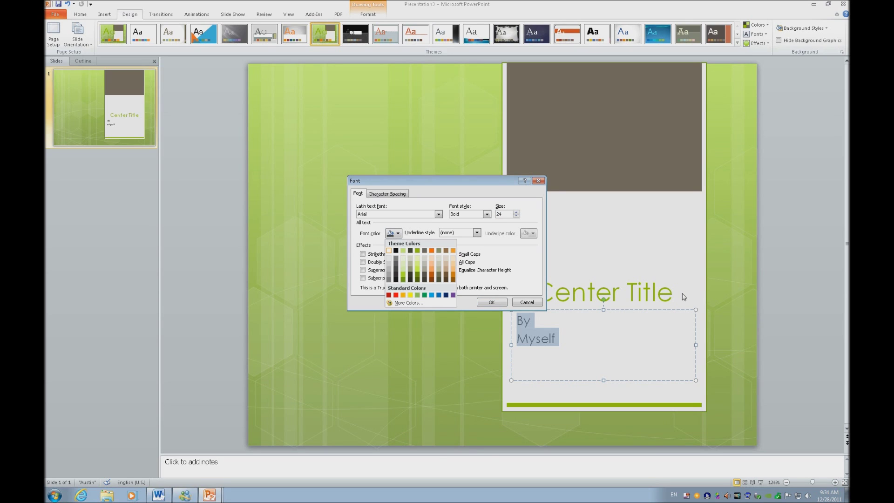
key(Right)
key(Return)
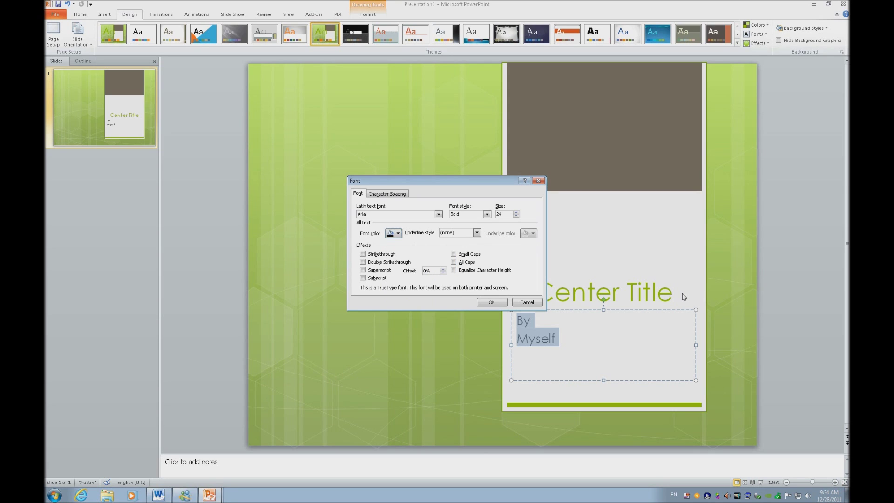
key(Tab)
key(Tab)
key(Return)
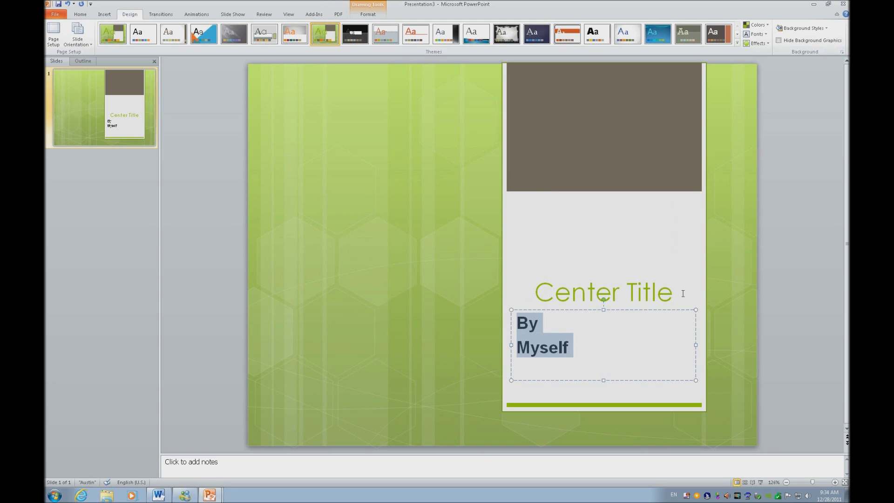
Nudge the Center Title box up, left, right and down until it sits above the byline
key(Right)
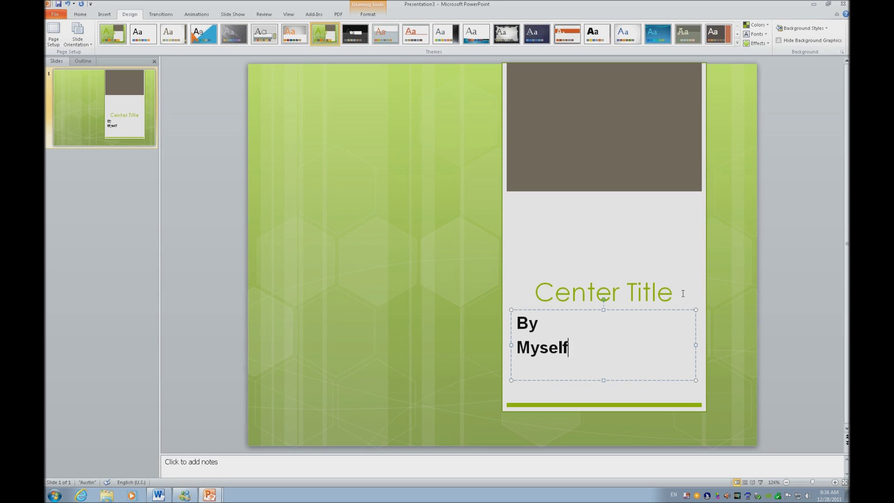
click(684, 296)
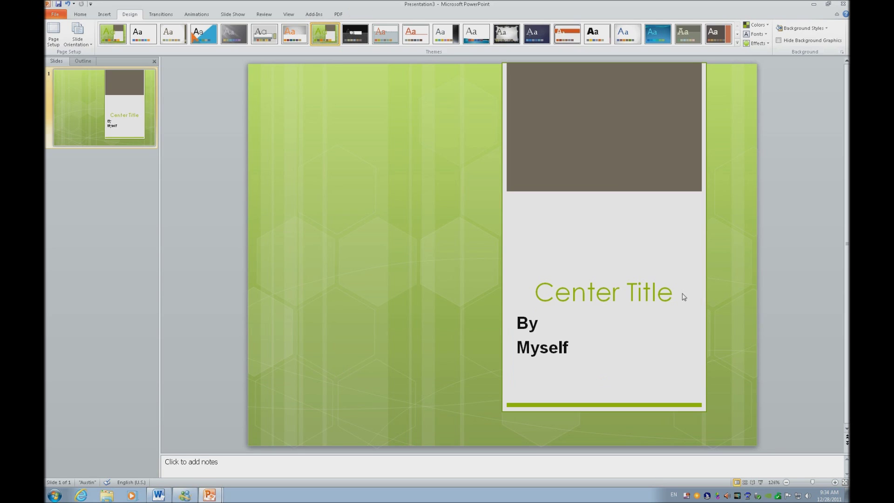
click(684, 297)
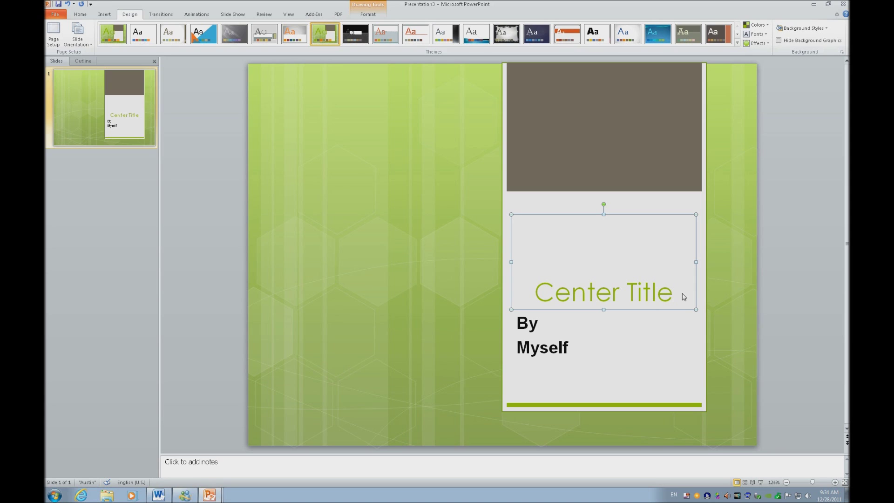
key(Up)
key(Up)
key(Up)
key(Up)
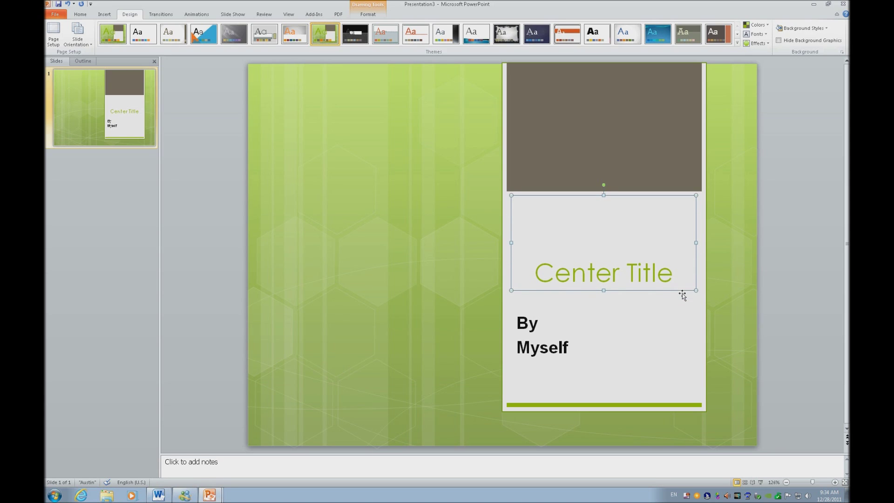
key(Up)
key(Up)
key(Up)
key(Up)
key(Up)
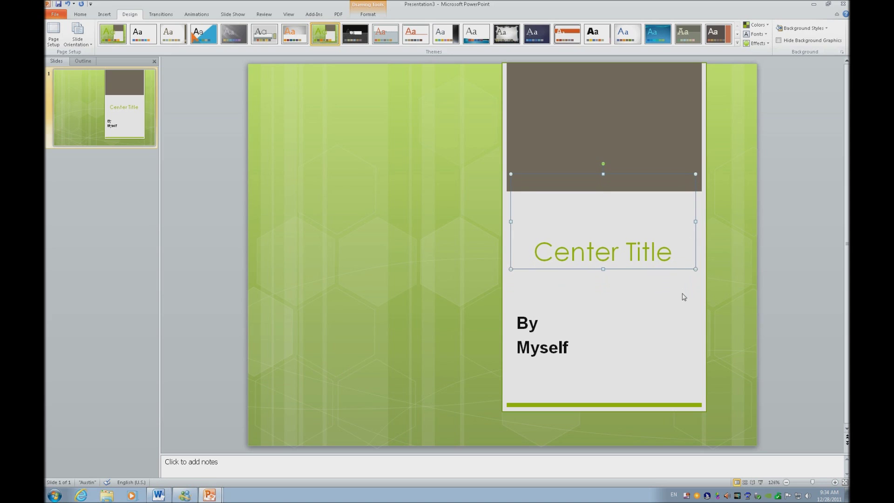
key(Left)
key(Left)
key(Left)
key(Left)
key(Left)
key(Left)
key(Left)
key(Left)
key(Left)
key(Left)
key(Left)
key(Left)
key(Left)
key(Left)
key(Left)
key(Left)
key(Left)
key(Left)
key(Left)
key(Left)
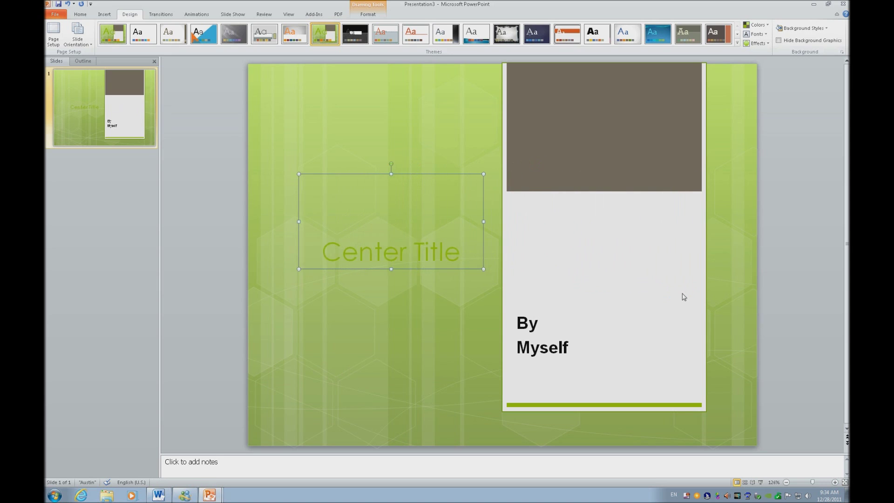
key(Left)
key(Left)
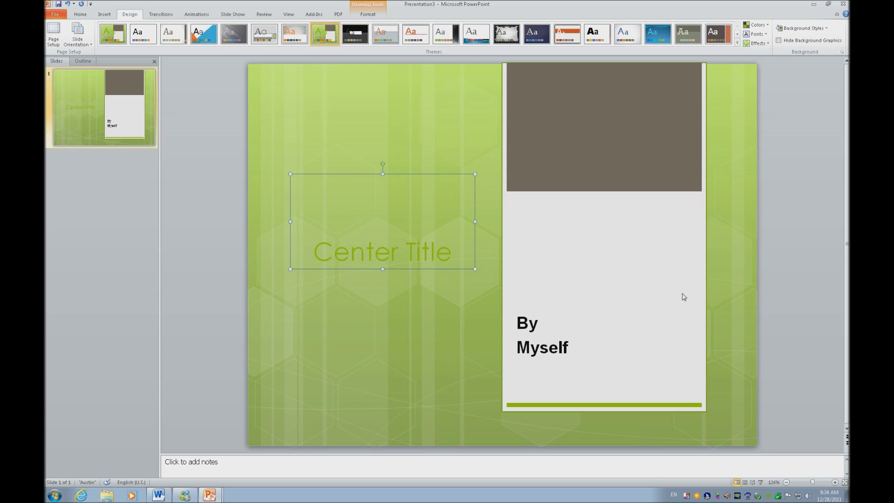
key(Right)
key(Right)
key(Right)
key(Right)
key(Right)
key(Right)
key(Right)
key(Right)
key(Right)
key(Right)
key(Right)
key(Right)
key(Right)
key(Right)
key(Right)
key(Right)
key(Right)
key(Right)
key(Right)
key(Right)
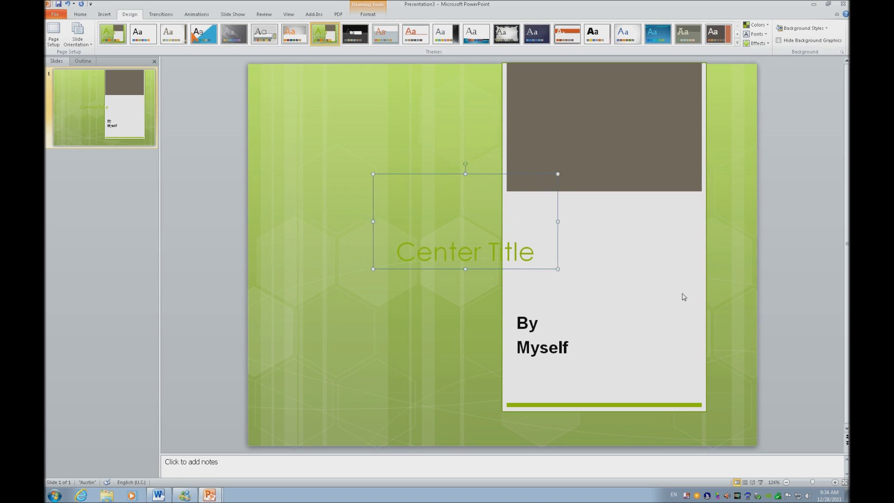
key(Right)
key(Right)
key(Right)
key(Right)
key(Right)
key(Right)
key(Right)
key(Right)
key(Right)
key(Right)
key(Right)
key(Right)
key(Right)
key(Right)
key(Right)
key(Right)
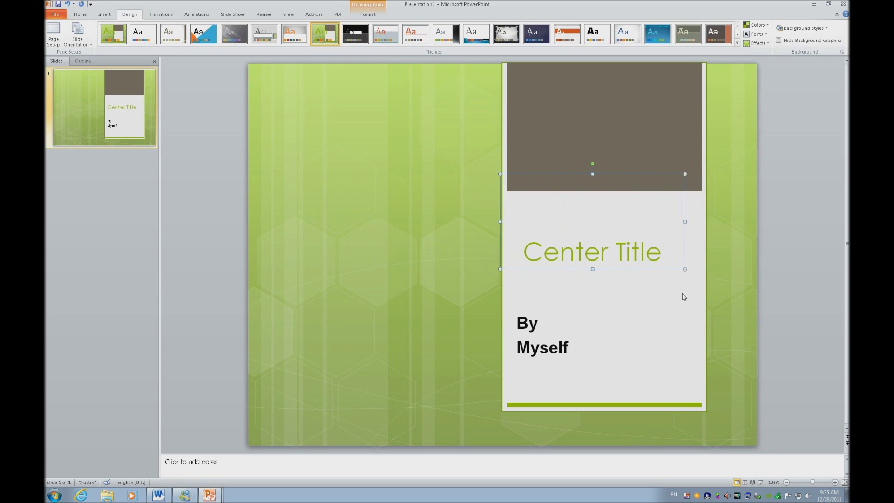
key(Right)
key(Down)
key(Down)
key(Down)
key(Down)
key(Down)
key(Down)
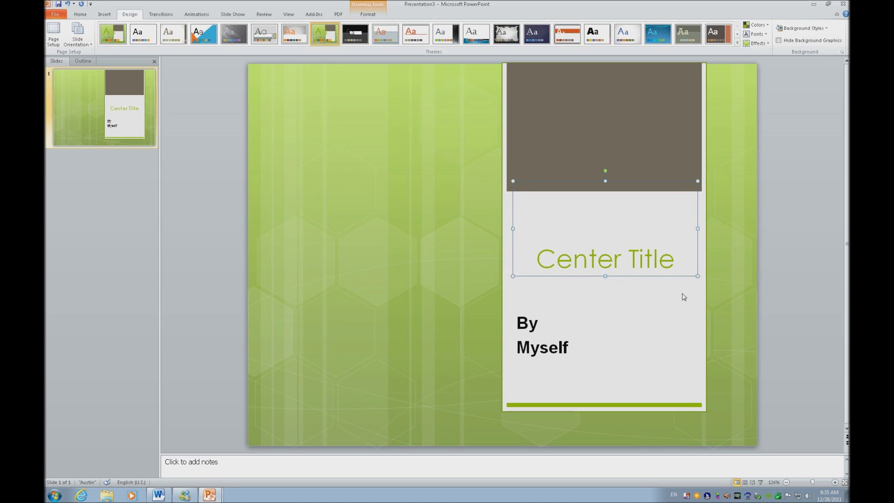
key(Down)
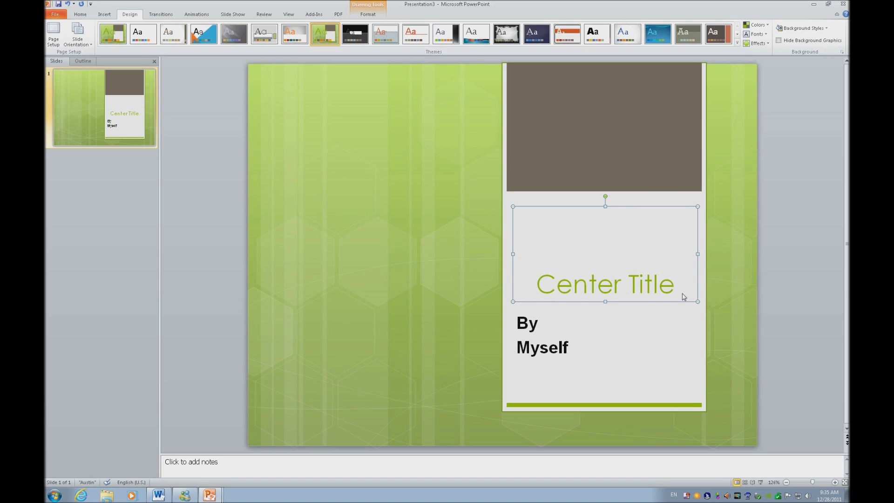
Remove the stray dash after the title and select the Center Title text
click(684, 297)
text(-)
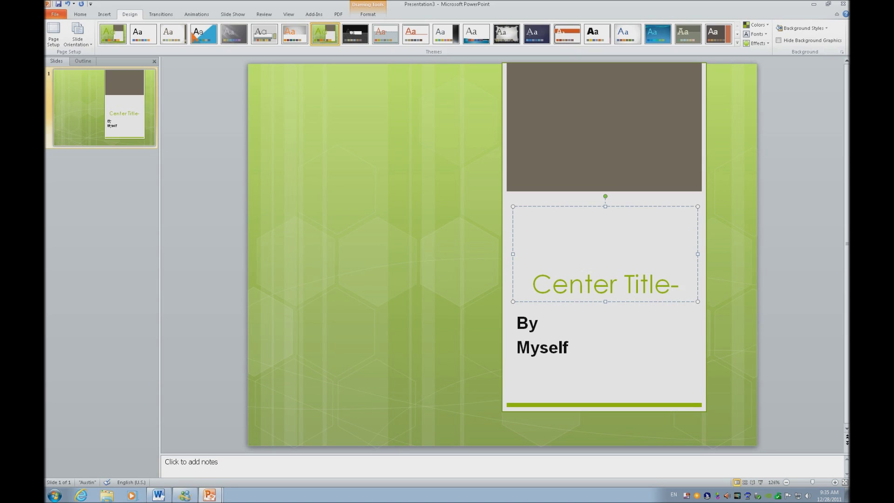
key(BackSpace)
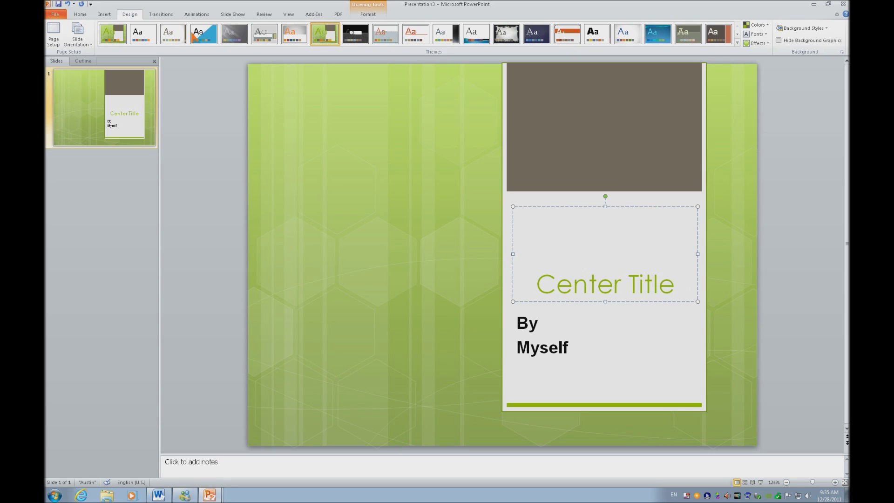
key(ctrl+shift+Left)
key(ctrl+shift+Left)
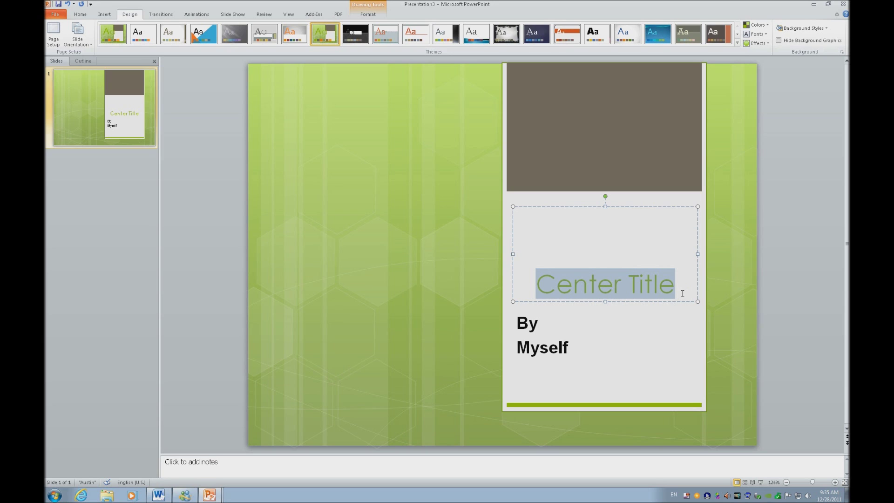
Change the Center Title font colour to the orange theme swatch, then deselect it
key(Menu)
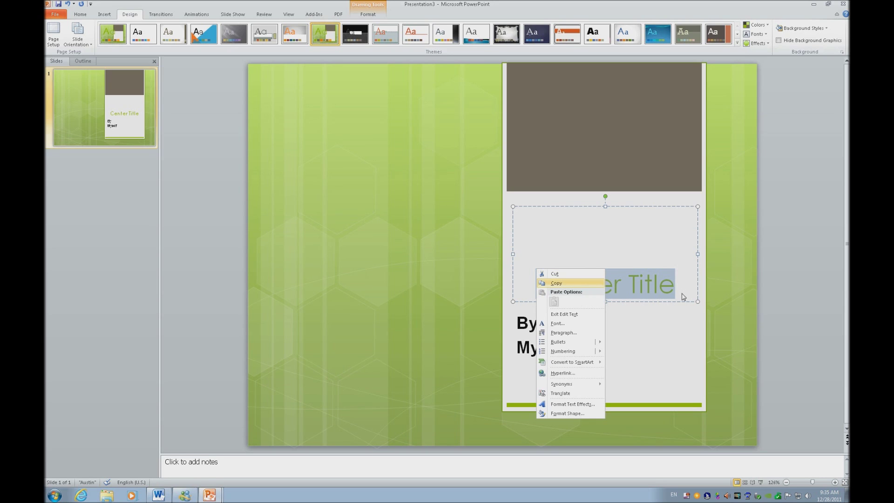
key(f)
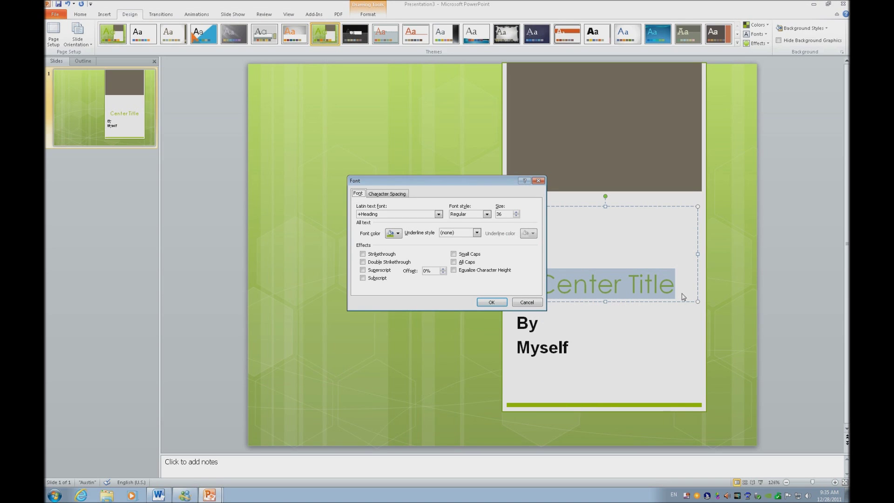
key(alt+c)
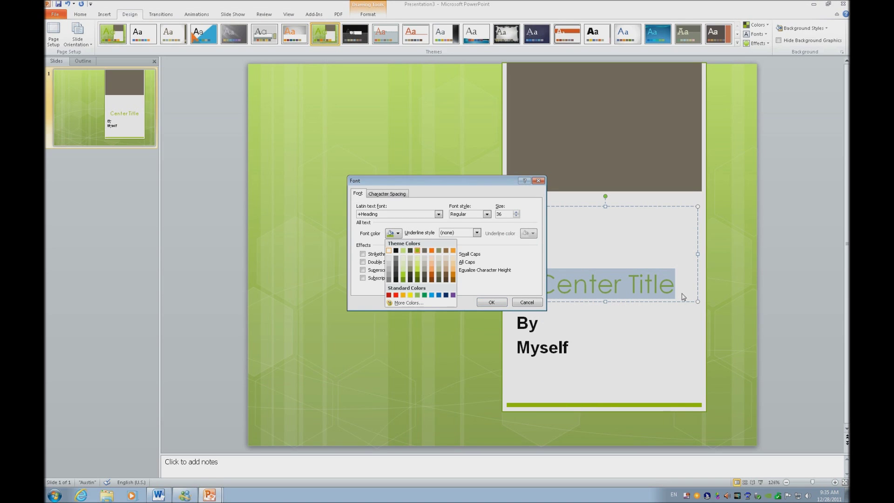
key(Down)
key(Down)
key(Right)
key(Right)
key(Right)
key(Right)
key(Right)
key(Return)
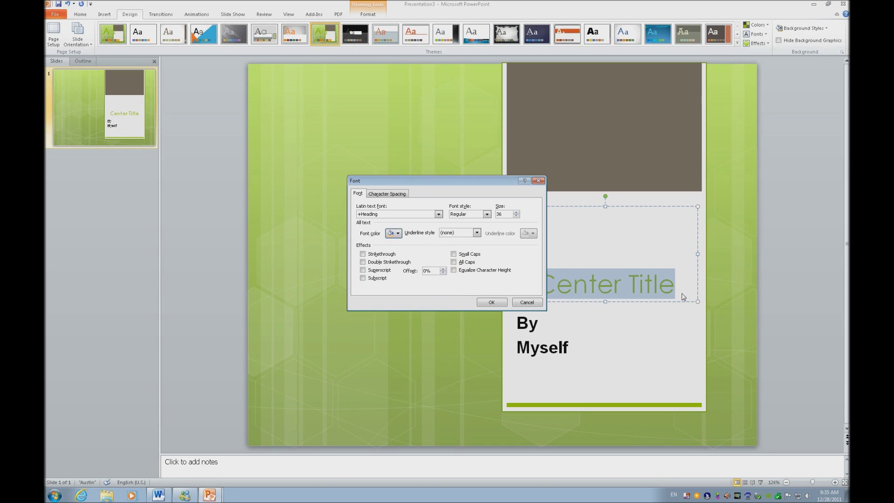
key(Tab)
key(Return)
key(Left)
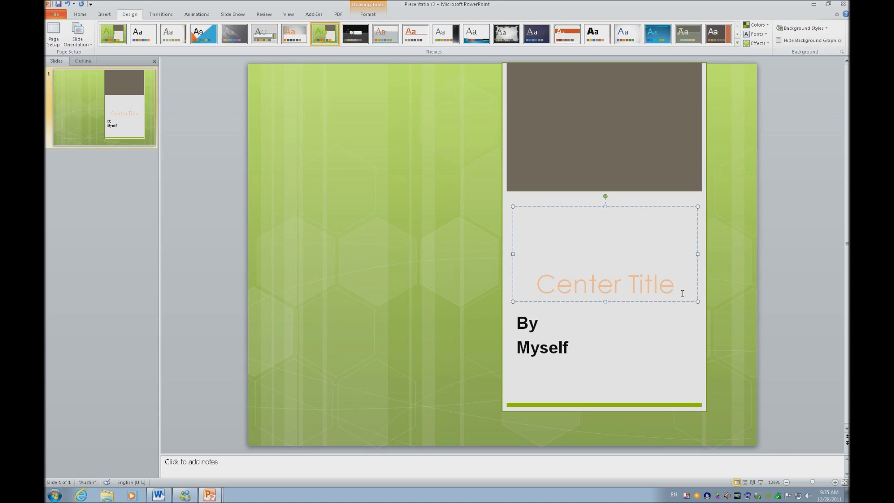
key(Escape)
key(Escape)
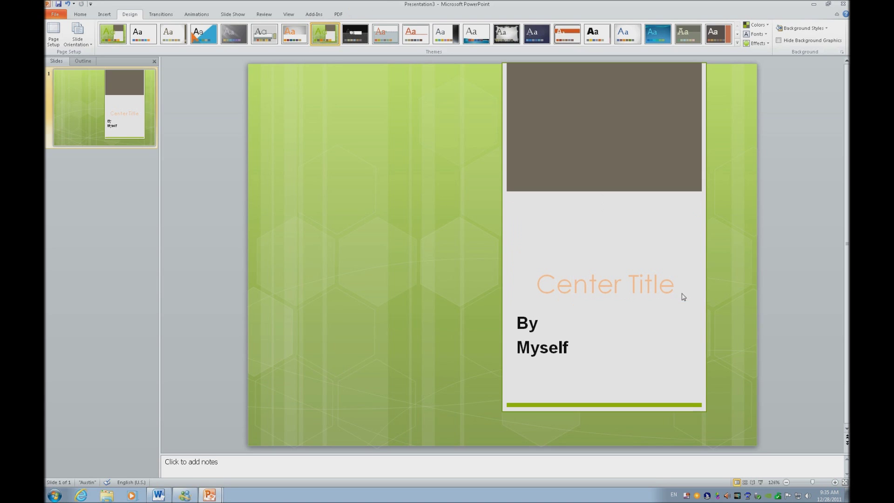
key(Tab)
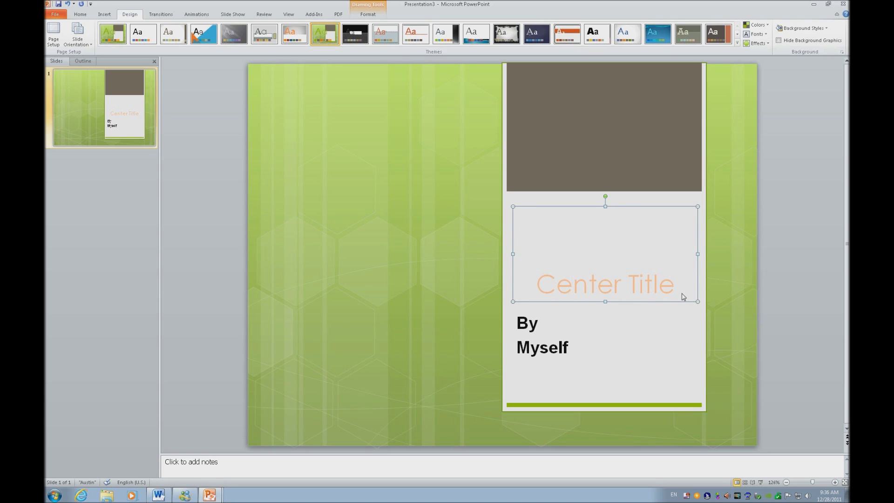
key(Left)
key(Left)
key(Left)
key(Left)
key(Left)
key(Left)
key(Left)
key(Left)
key(Left)
key(Left)
key(Left)
key(Left)
key(Left)
key(Left)
key(Left)
key(Left)
key(Left)
key(Left)
key(Left)
key(Left)
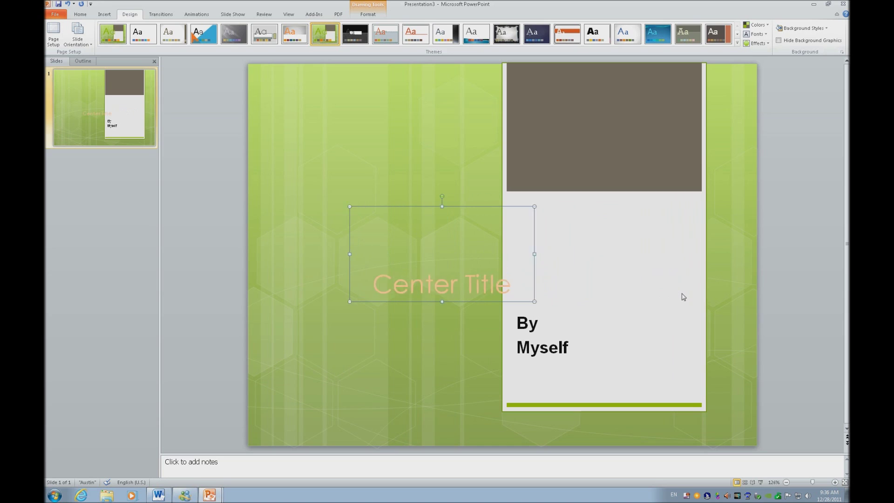
key(Left)
key(Left)
key(Left)
key(Left)
key(Left)
key(Left)
key(Left)
key(Left)
key(Left)
key(Left)
key(Left)
key(Left)
key(Left)
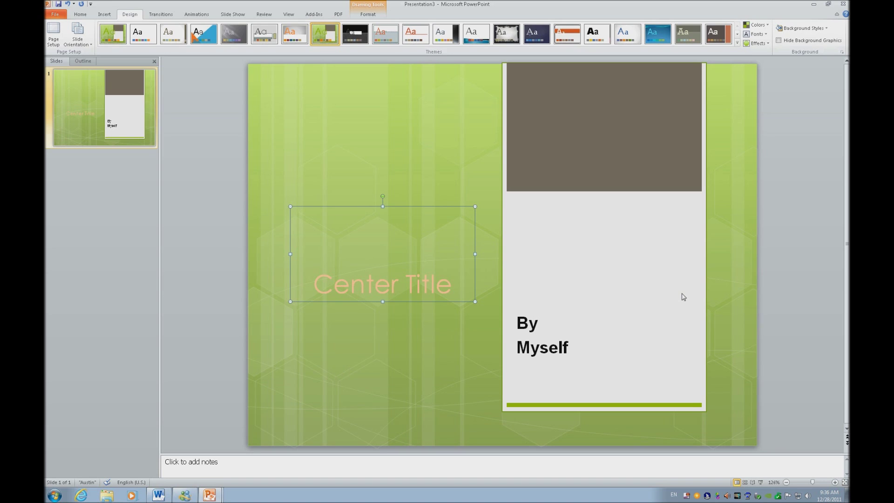
key(Right)
key(Right)
key(Right)
key(Right)
key(Right)
key(Right)
key(Right)
key(Right)
key(Right)
key(Right)
key(Right)
key(Right)
key(Right)
key(Right)
key(Right)
key(Right)
key(Right)
key(Right)
key(Right)
key(Right)
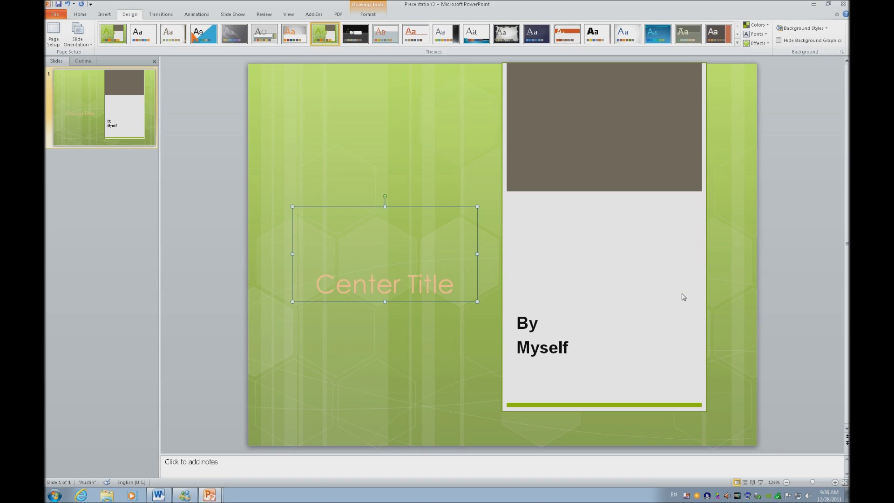
key(Right)
key(Right)
key(Right)
key(Right)
key(Right)
key(Right)
key(Right)
key(Right)
key(Right)
key(Right)
key(Right)
key(Right)
key(Right)
key(Right)
key(Right)
key(Right)
key(Right)
key(Right)
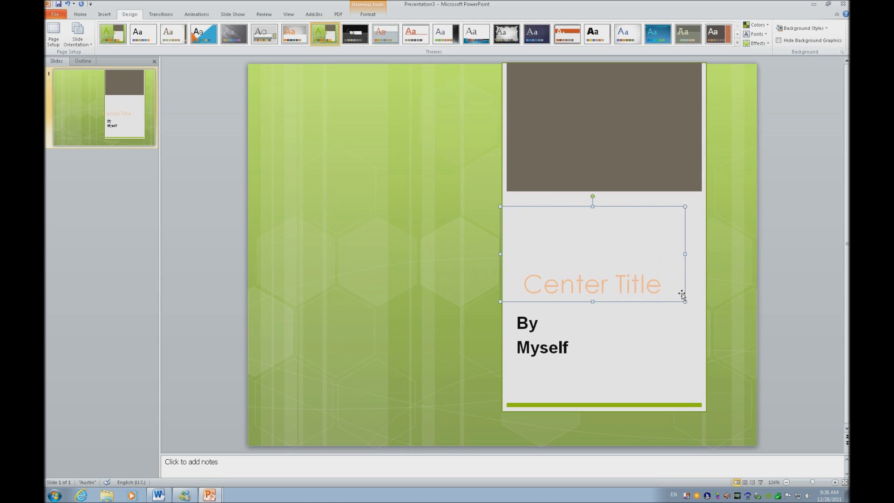